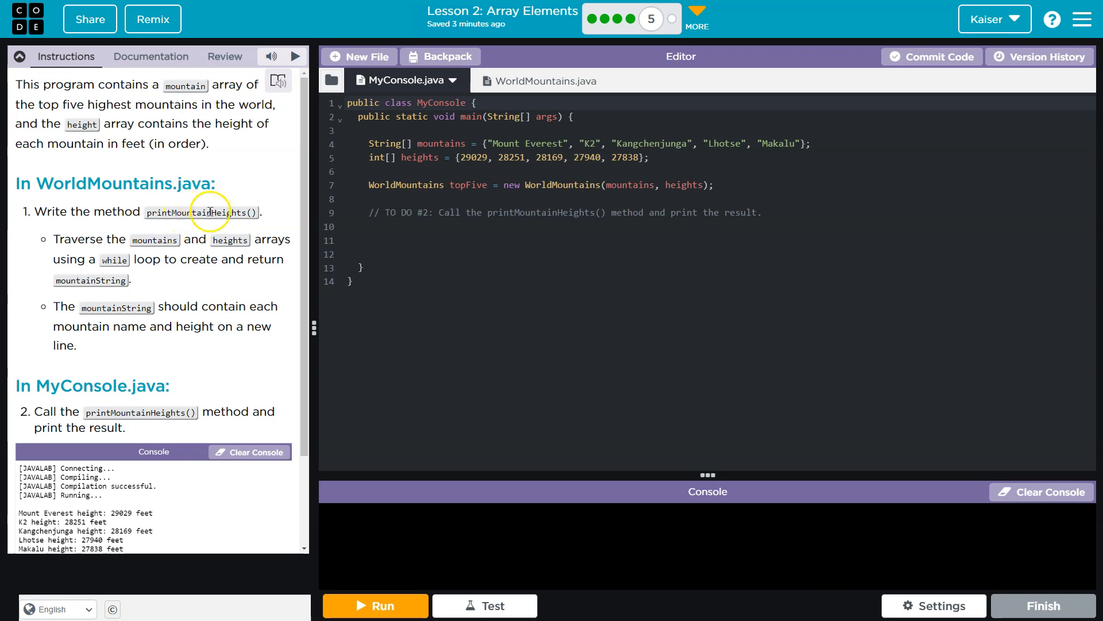
Step: Review the Traverse instruction and the mountain names array from Mount Everest to Lhotse
double_click(80, 240)
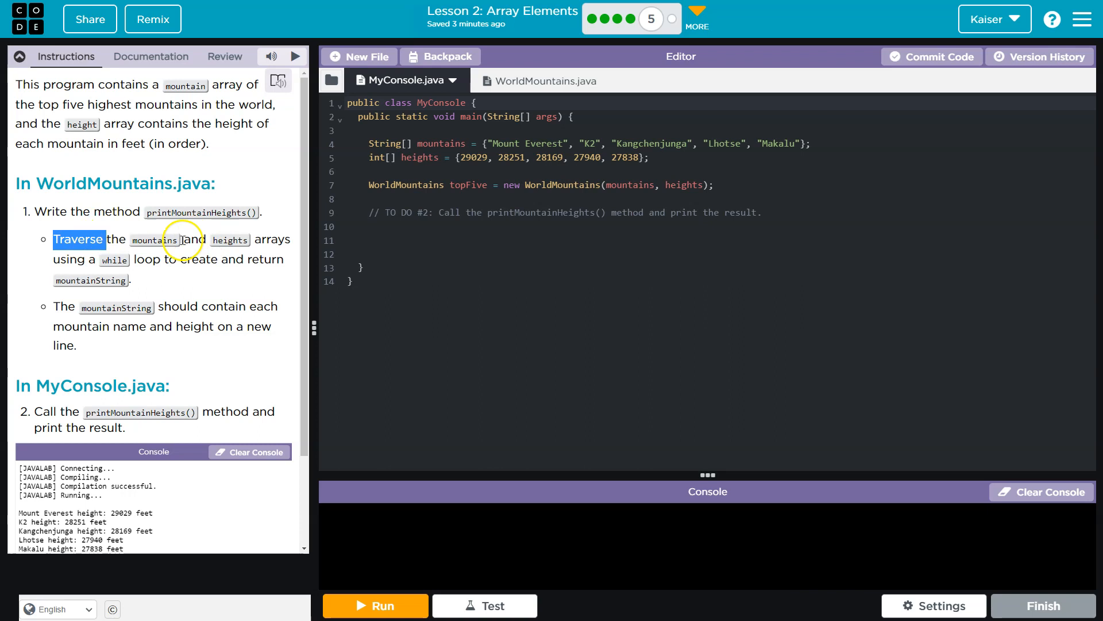
click(494, 143)
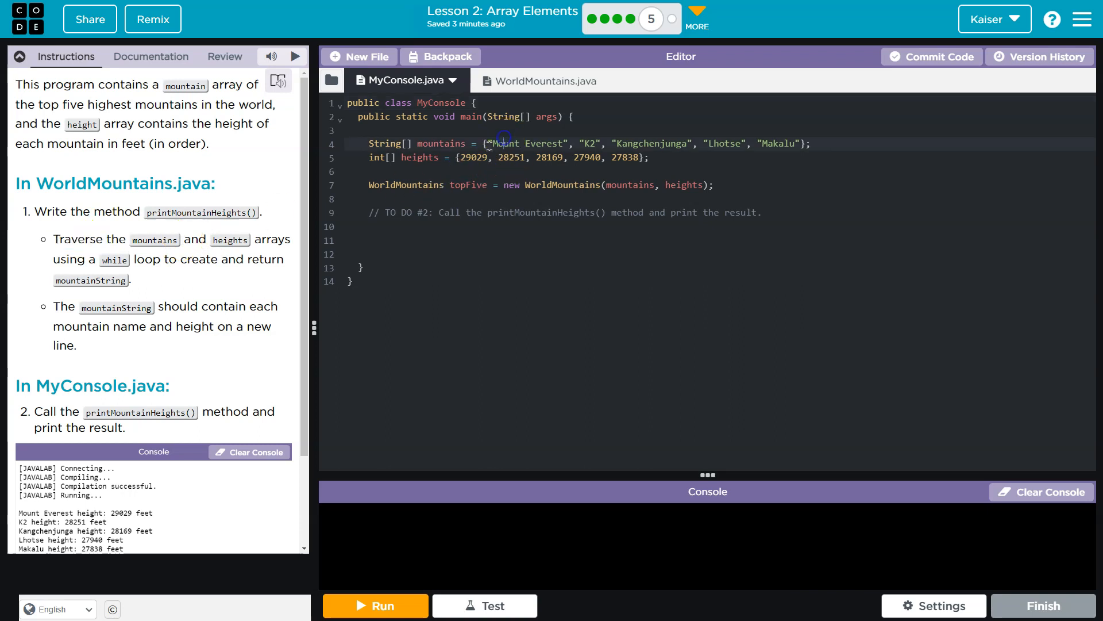
drag(491, 143, 519, 143)
click(652, 130)
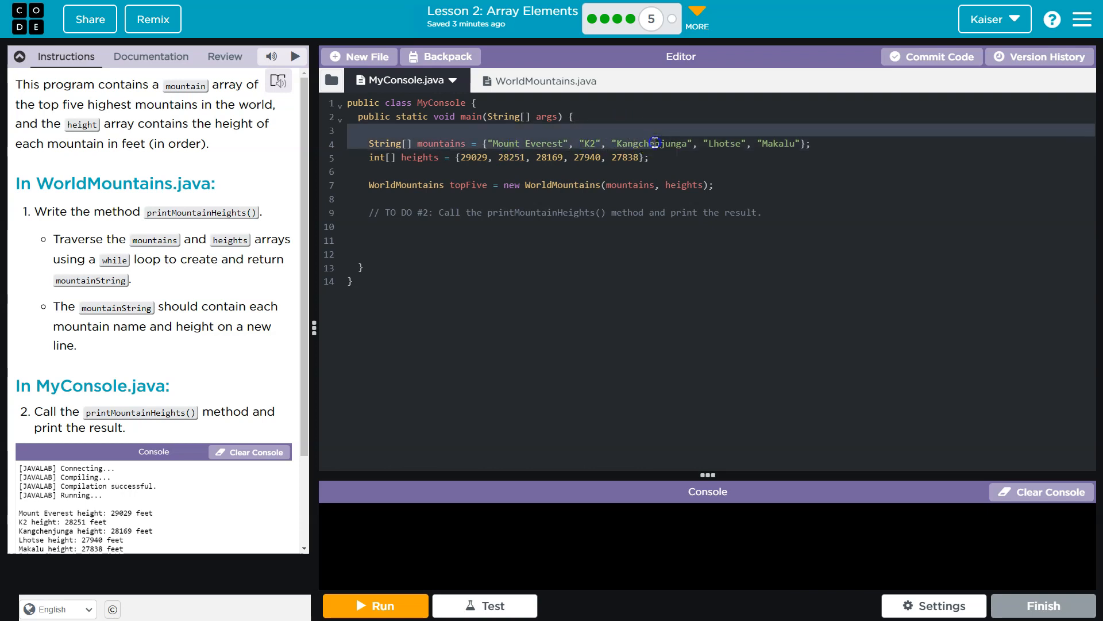
click(724, 144)
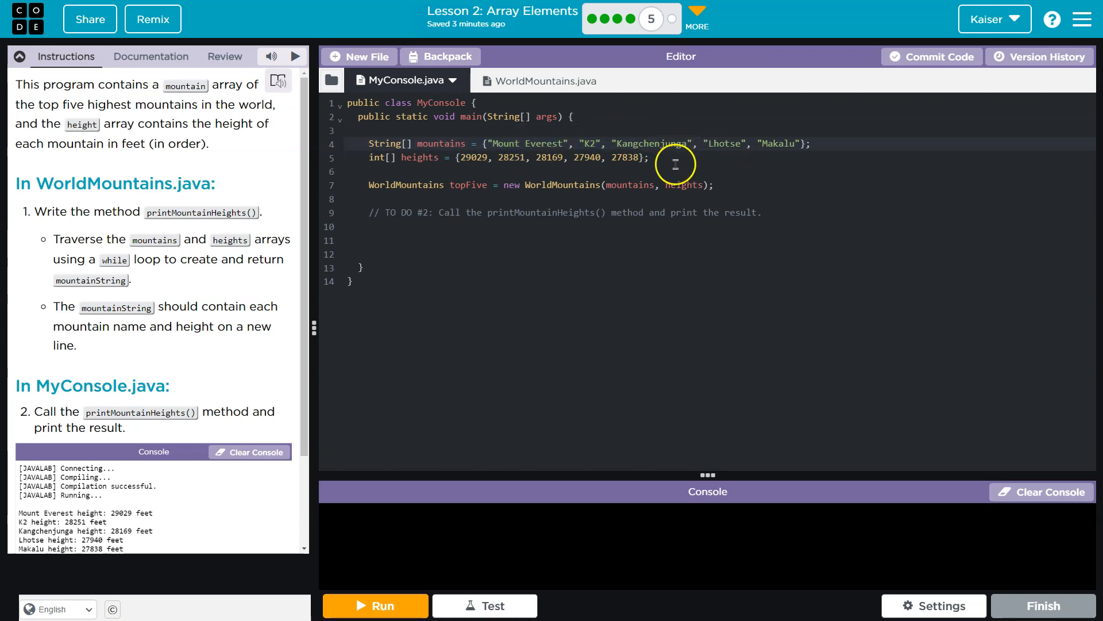
click(727, 144)
scroll(117, 303, down, 3)
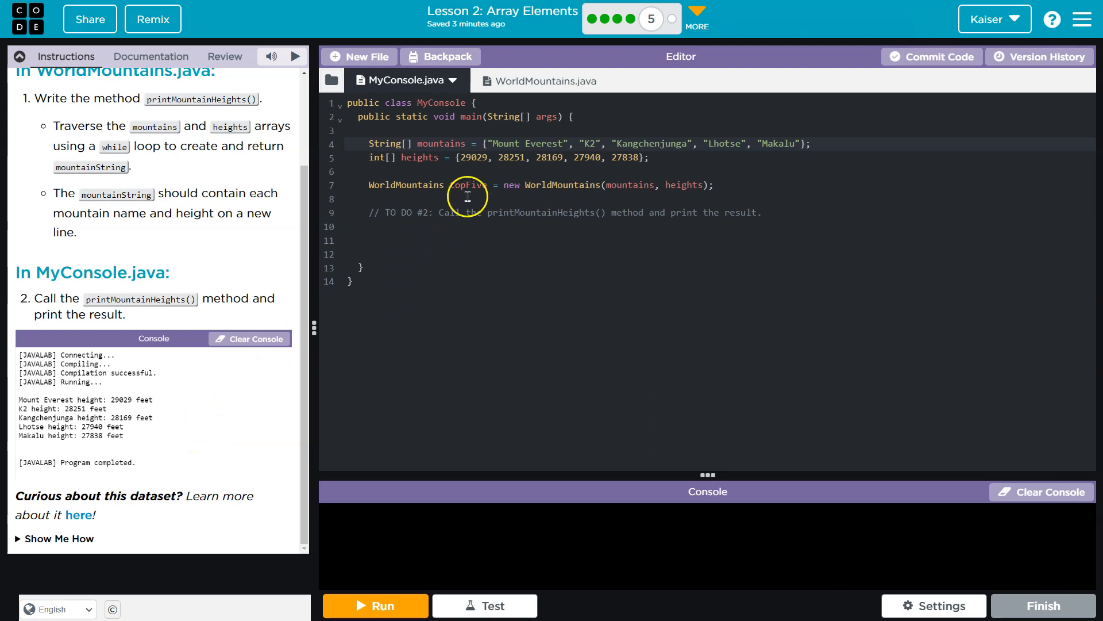
Step: Compare the WorldMountains constructor's names and heights parameters with MyConsole's arrays
click(546, 81)
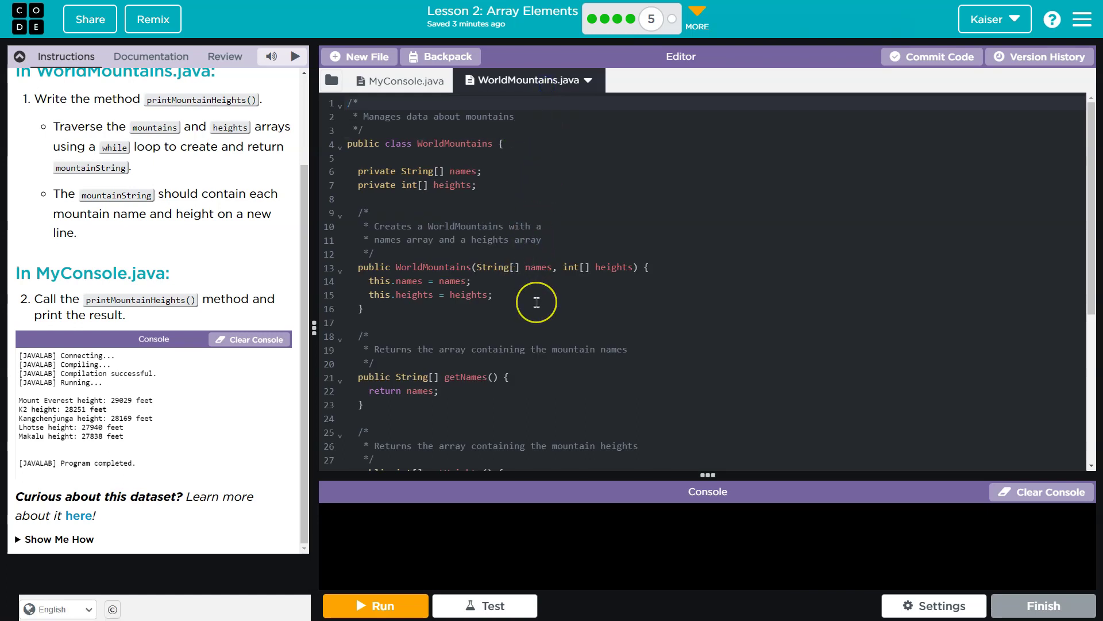
double_click(431, 266)
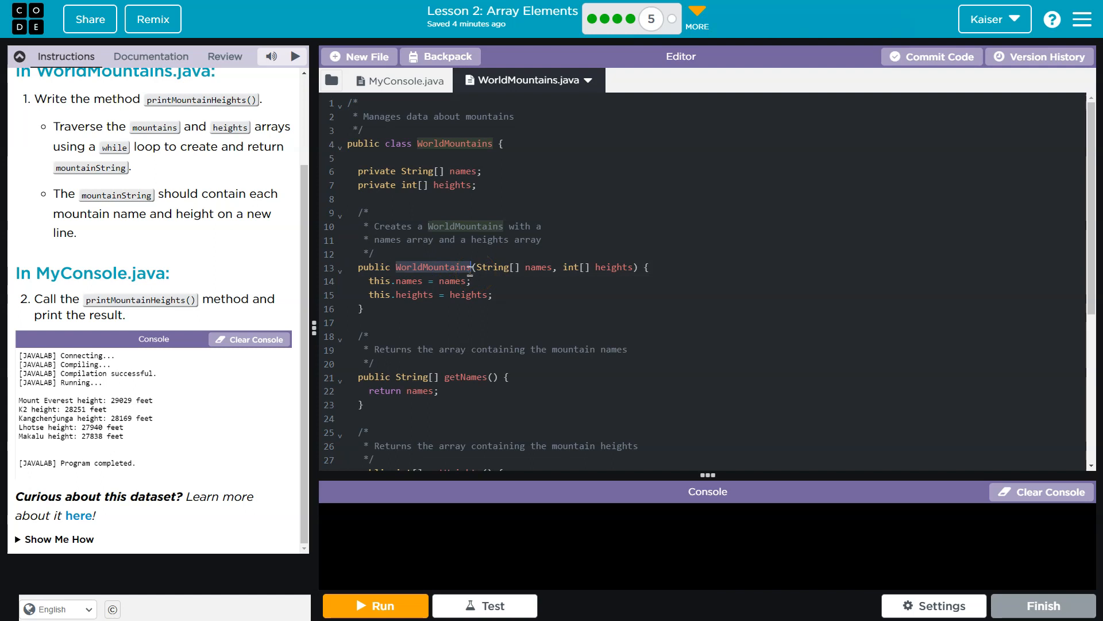
double_click(491, 266)
double_click(536, 267)
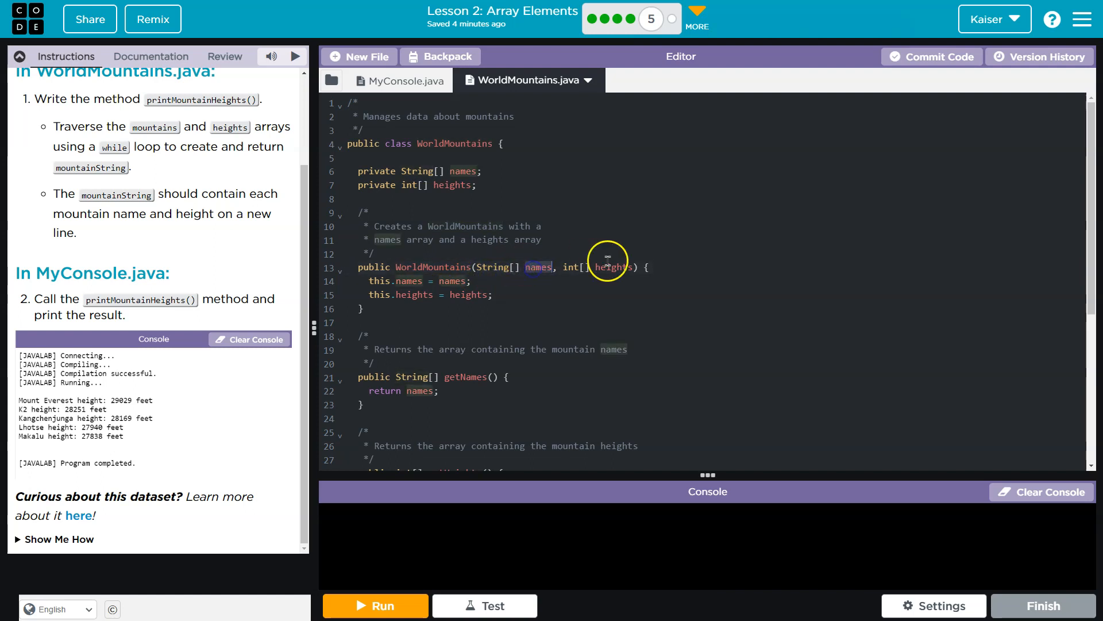
click(400, 80)
double_click(440, 143)
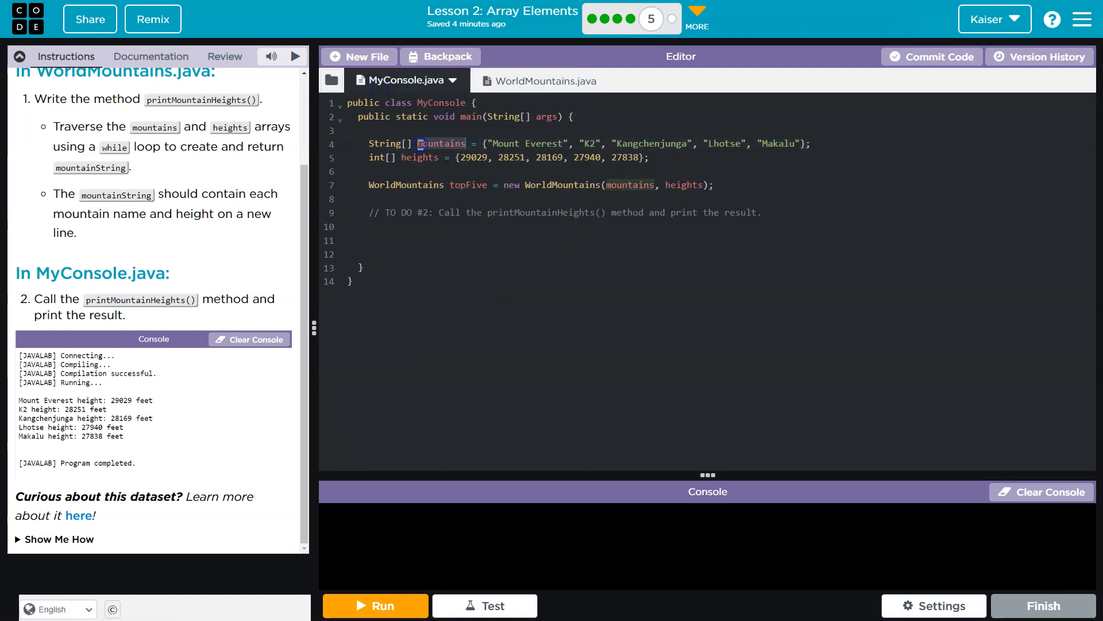
click(534, 80)
double_click(615, 266)
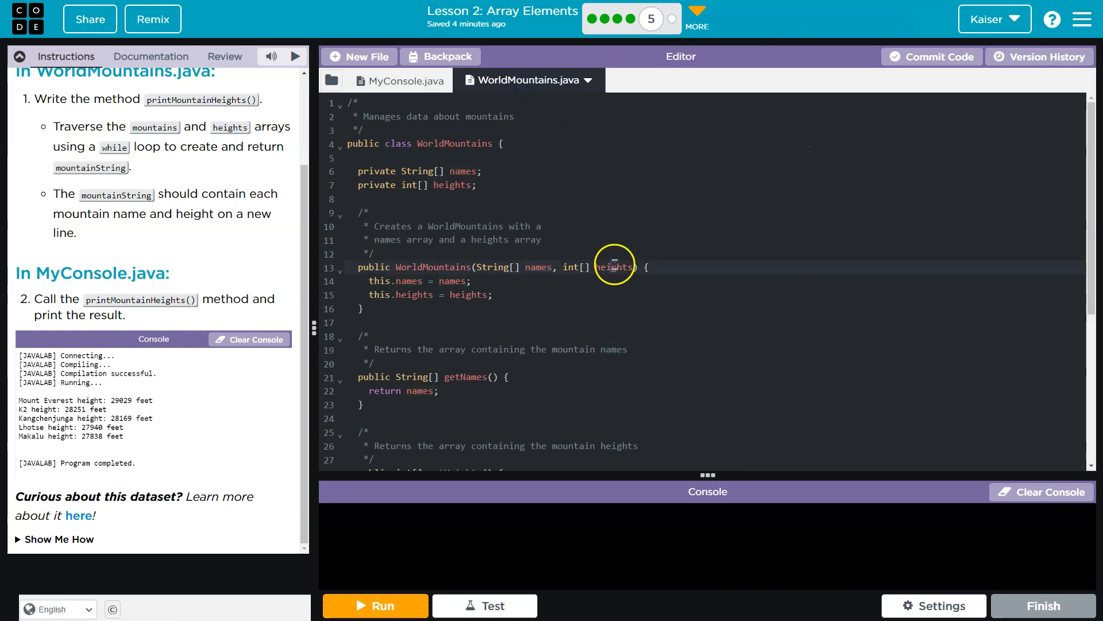
click(406, 80)
double_click(425, 157)
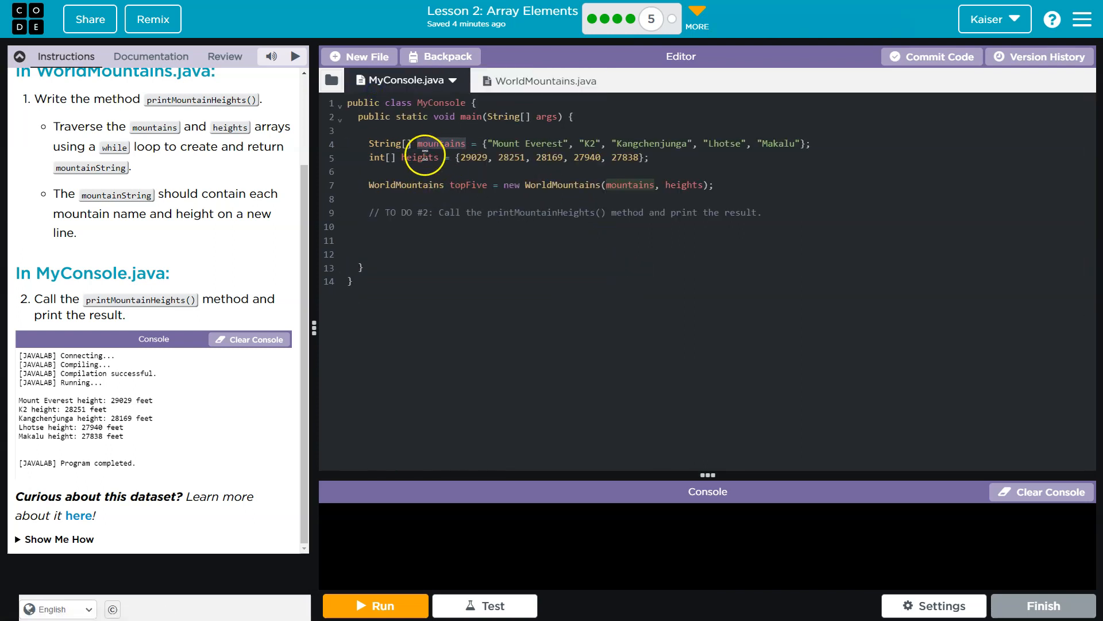
Step: Rename the heights array on line 5 to mountainHeights, discarding an underscore variant
click(400, 158)
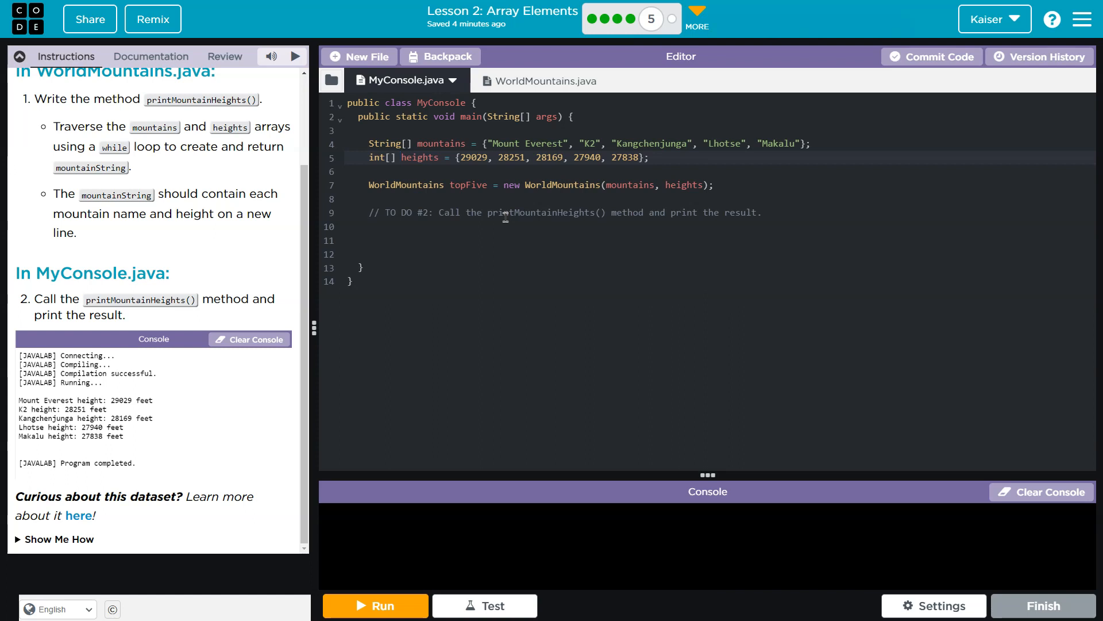
key(Delete)
text(myH)
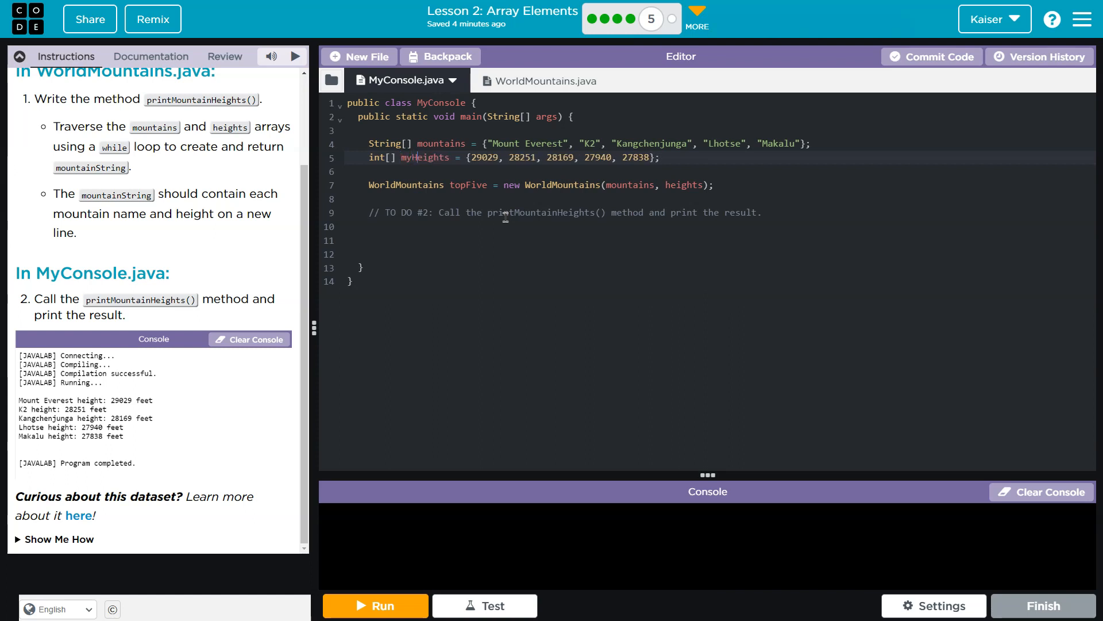
click(409, 169)
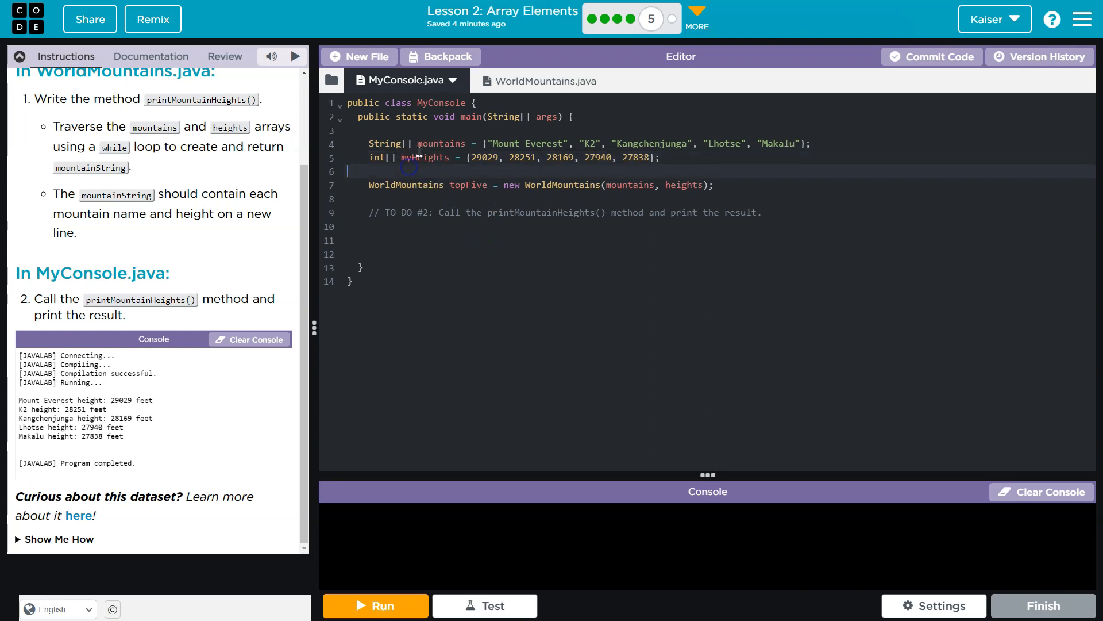
key(ctrl+z)
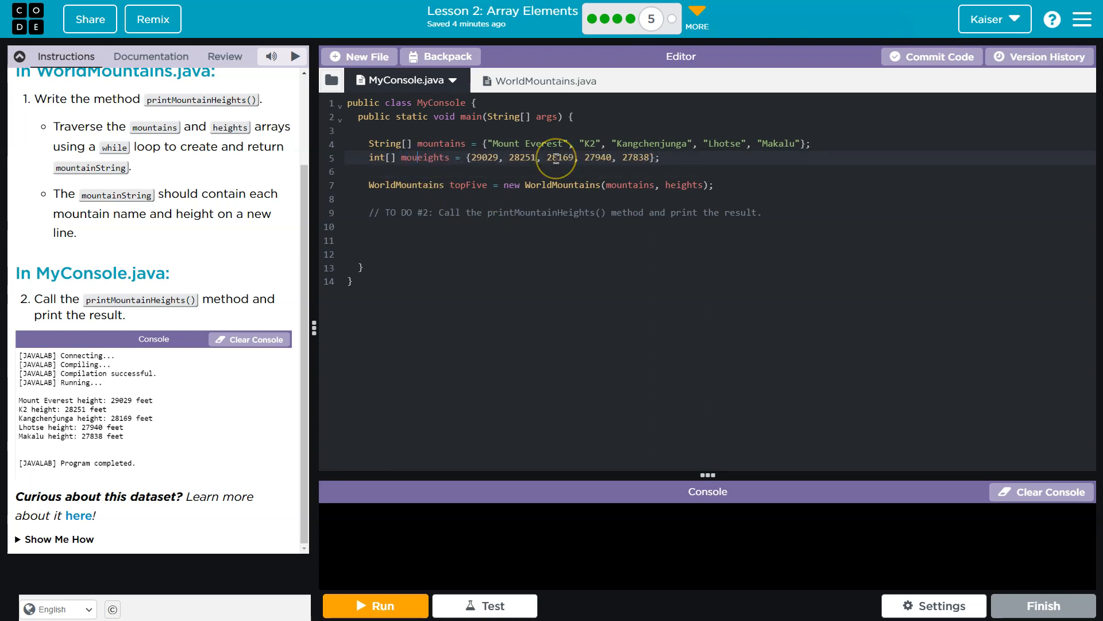
text(ntain)
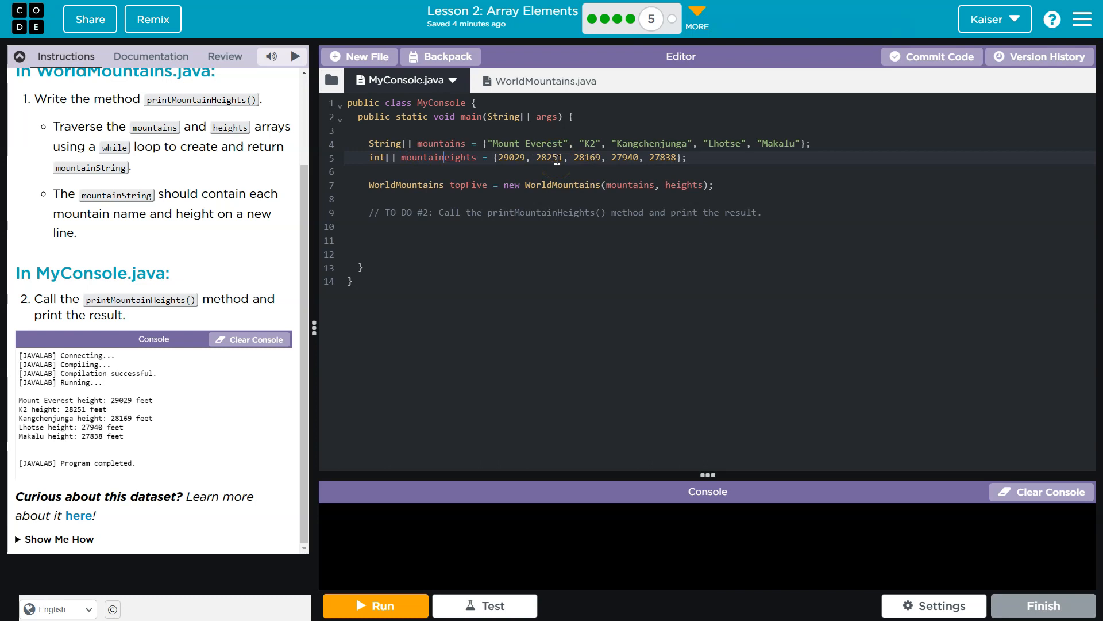
text(_eigh)
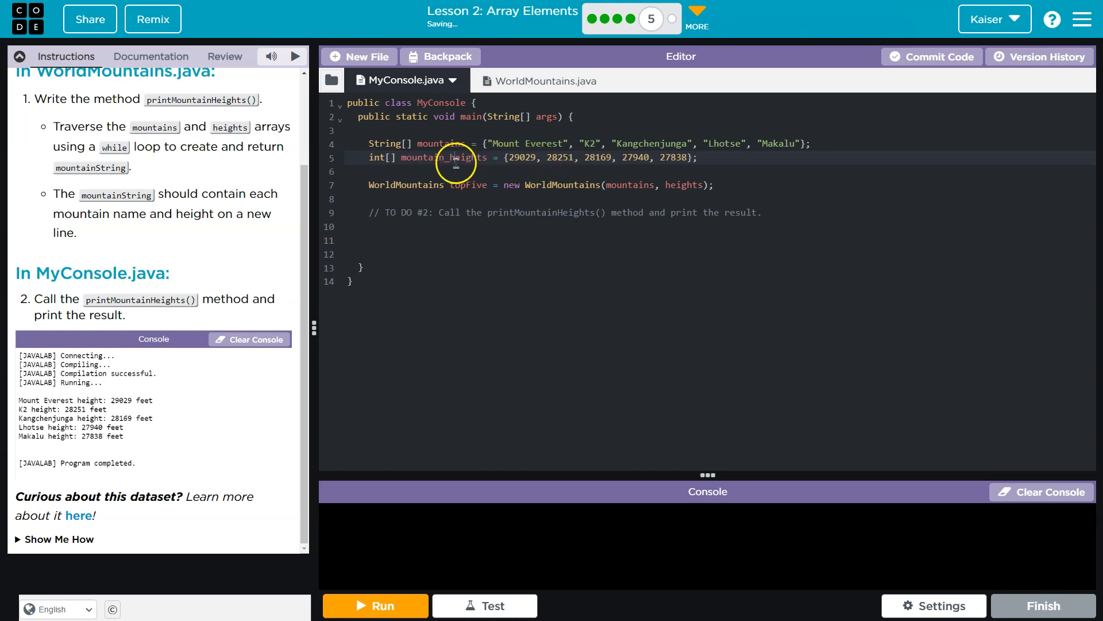
key(ctrl+z)
text(H)
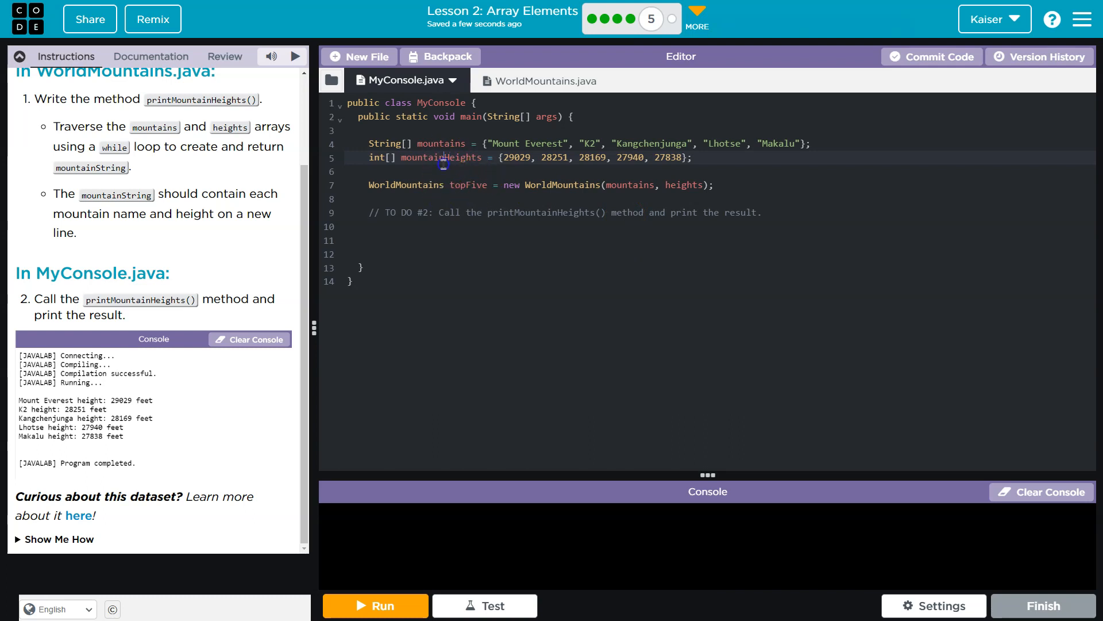
Step: Pass mountainHeights instead of heights in the WorldMountains constructor call
click(675, 185)
double_click(676, 185)
text(mountainHeights)
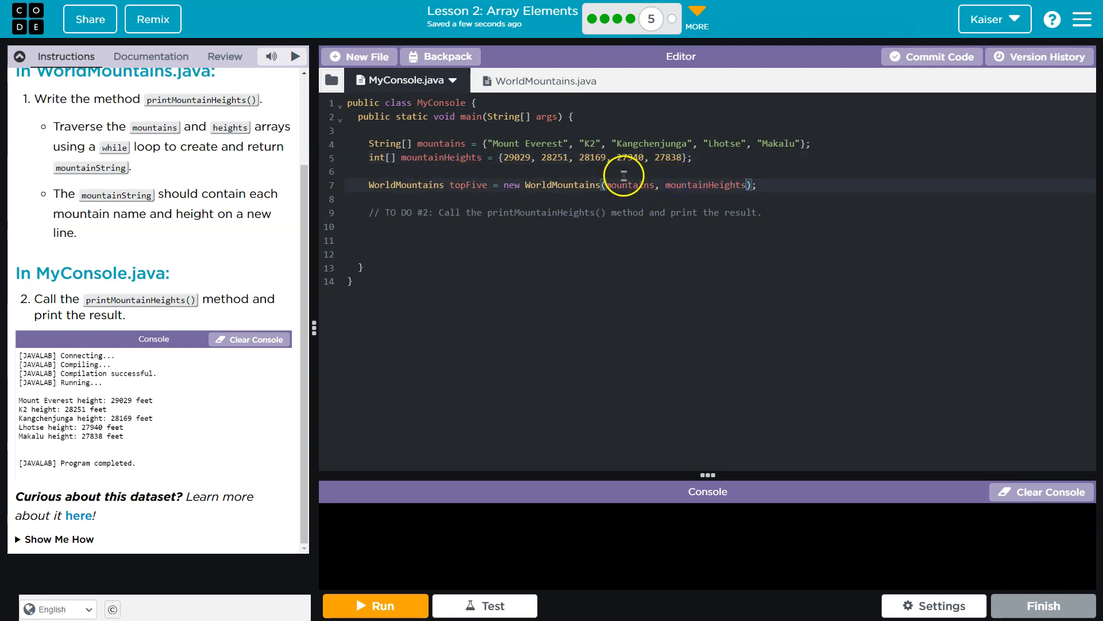
Step: Review the names field and how the constructor's names parameter is assigned
click(504, 81)
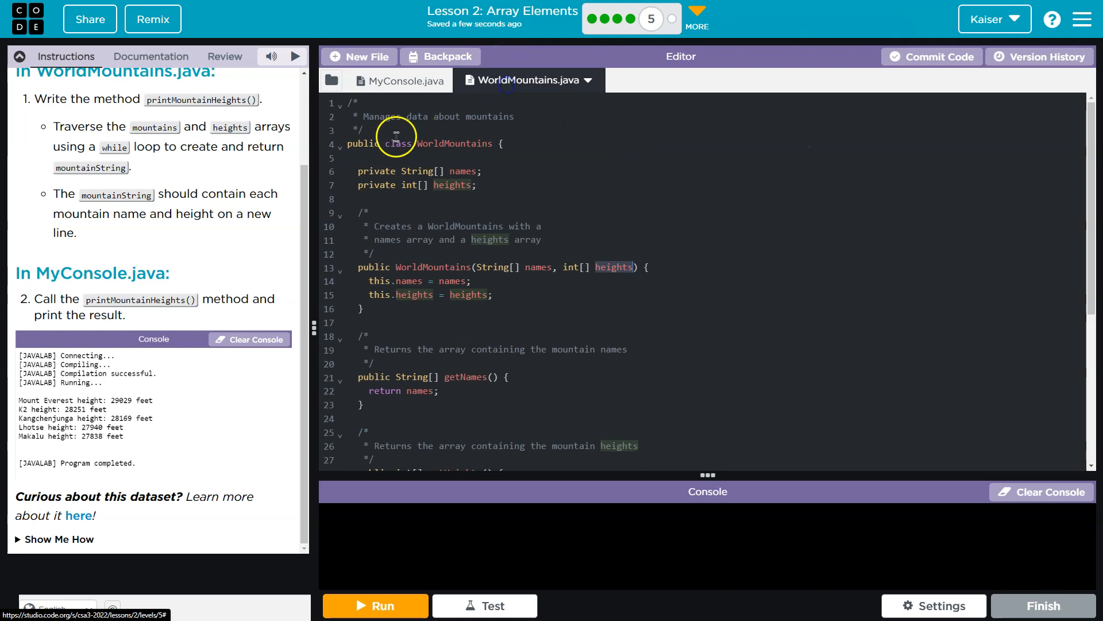
click(458, 171)
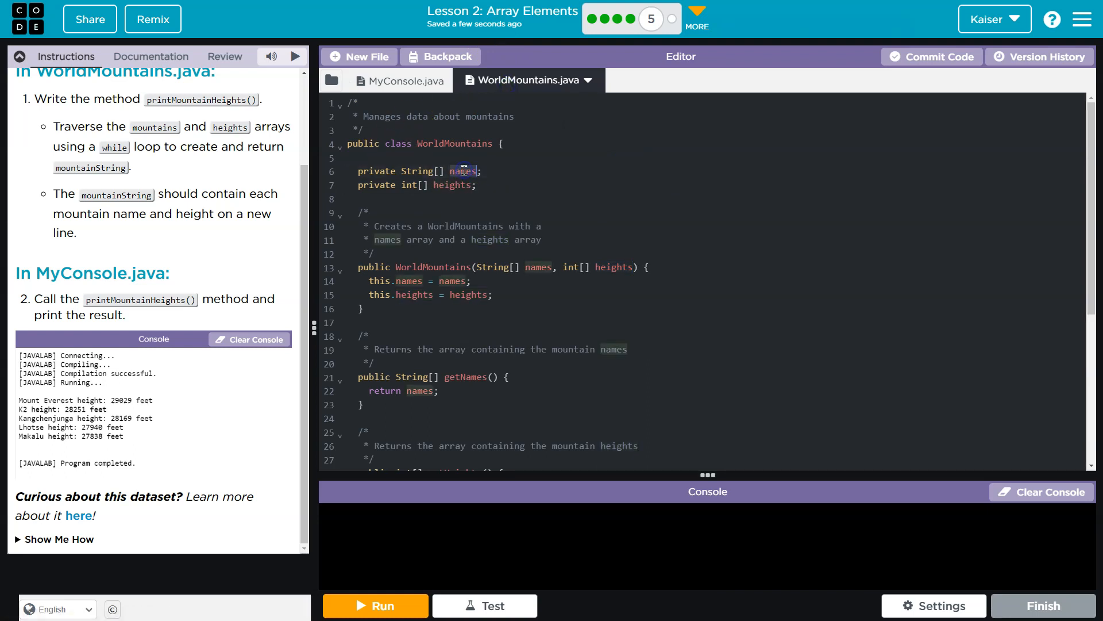
click(540, 266)
double_click(539, 267)
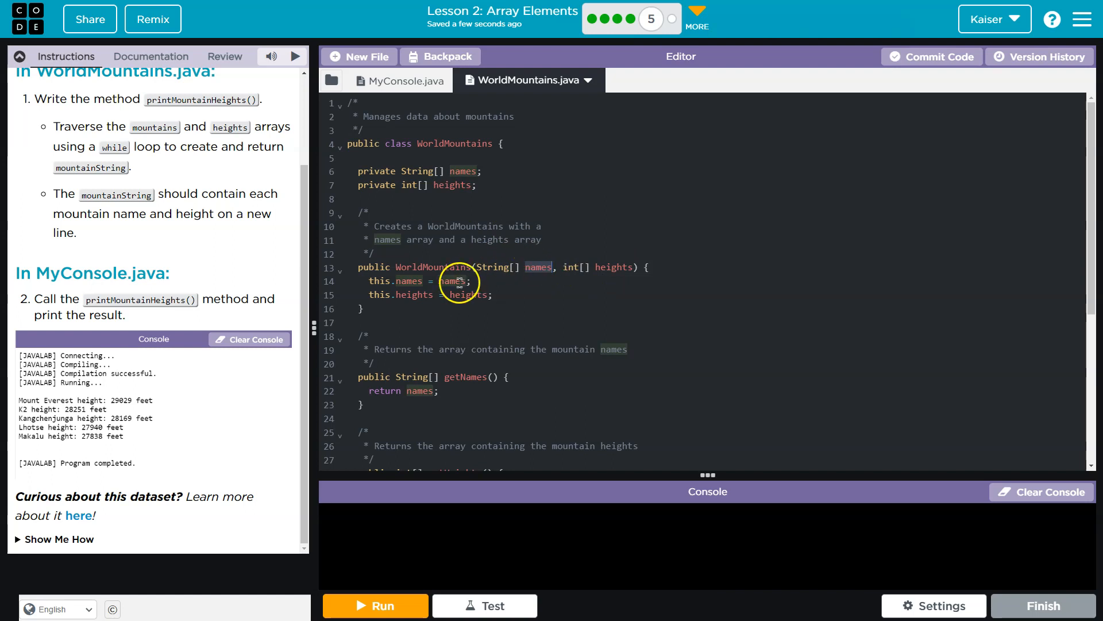
double_click(408, 281)
click(450, 282)
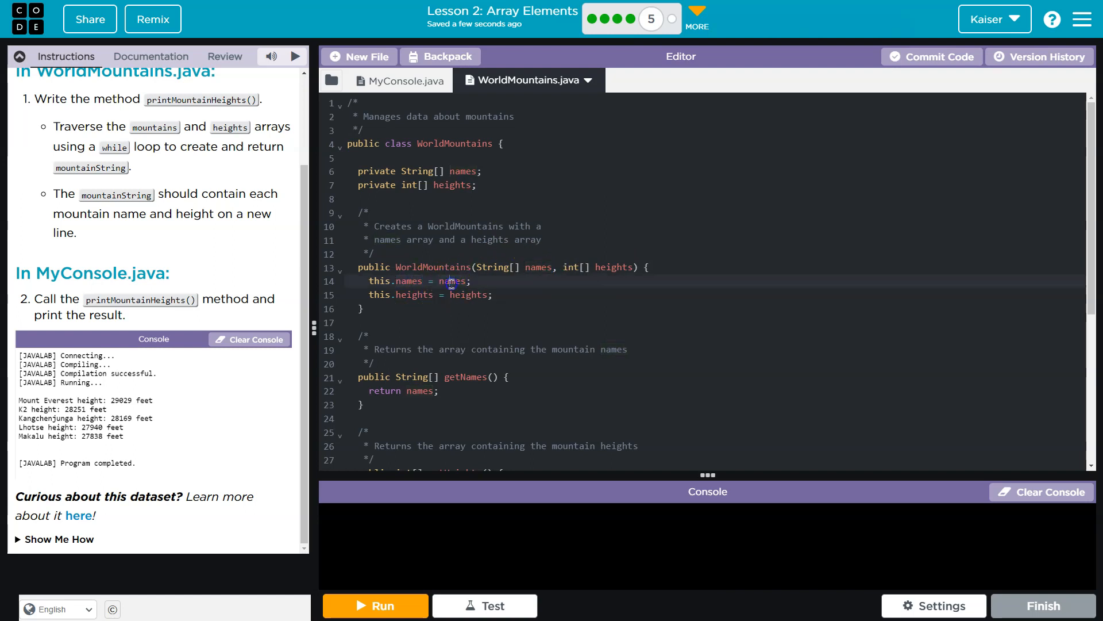
Step: Compare the constructor's heights parameter with MyConsole's mountainHeights array
click(594, 266)
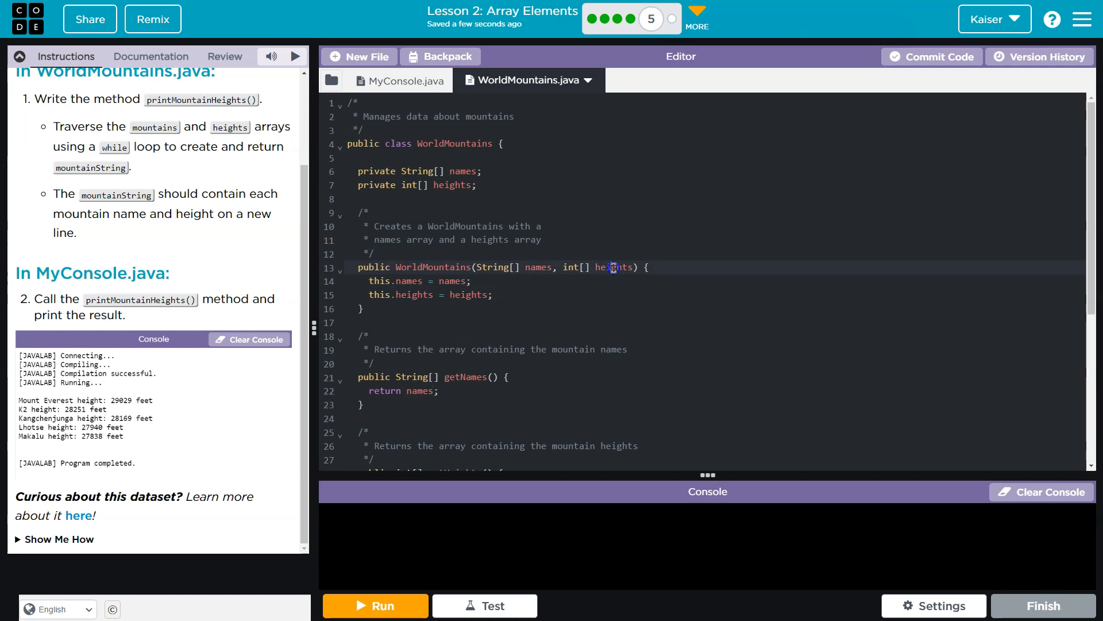
double_click(612, 268)
click(406, 81)
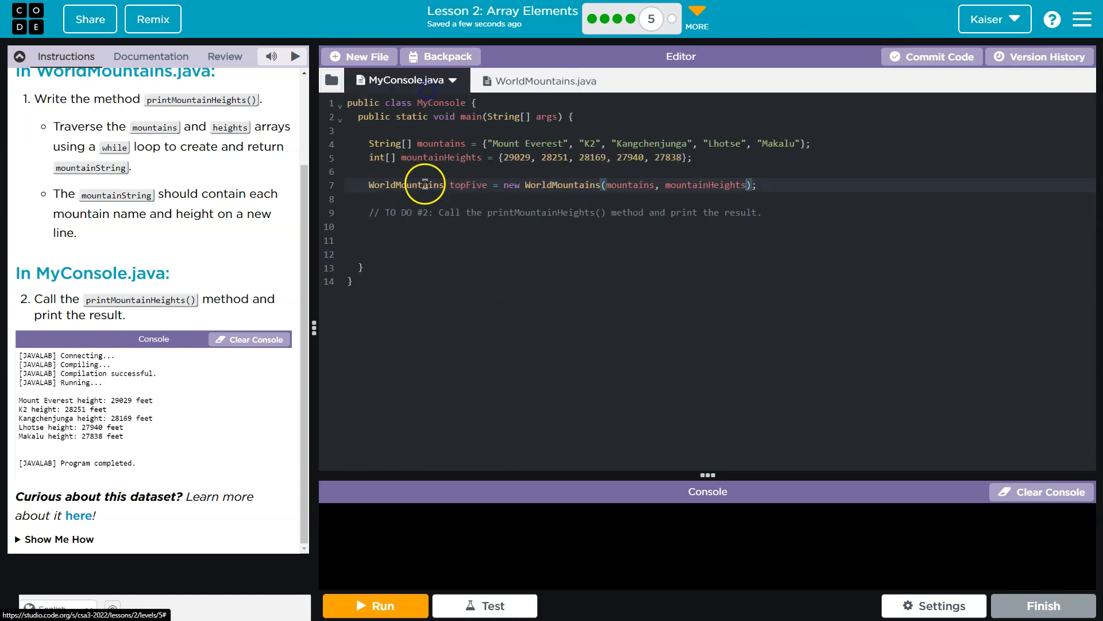
double_click(428, 159)
click(523, 81)
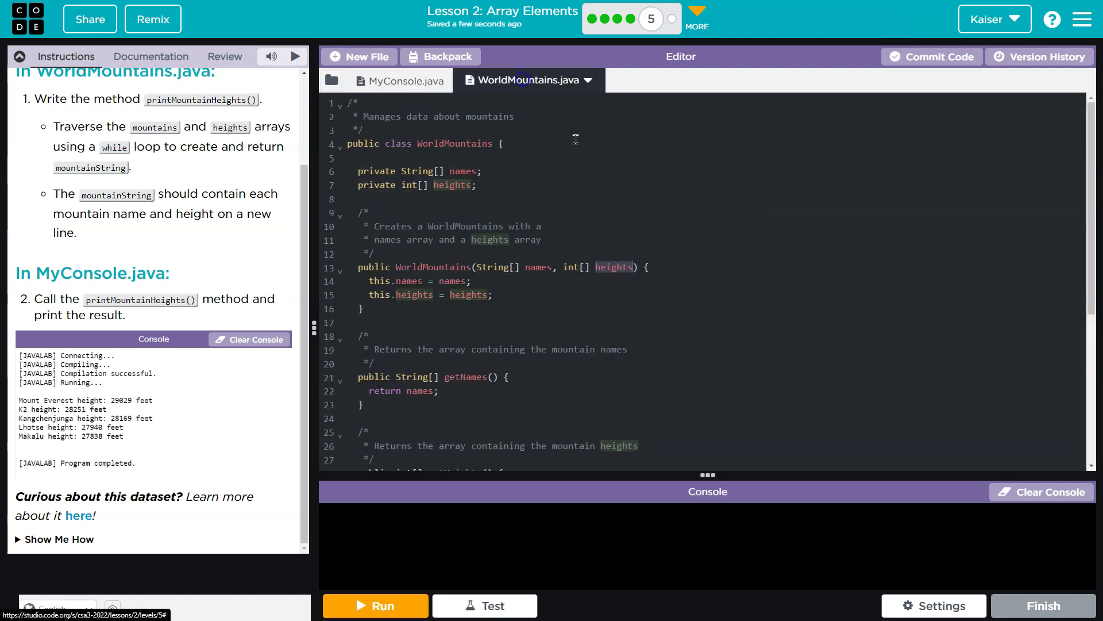
double_click(613, 268)
click(486, 294)
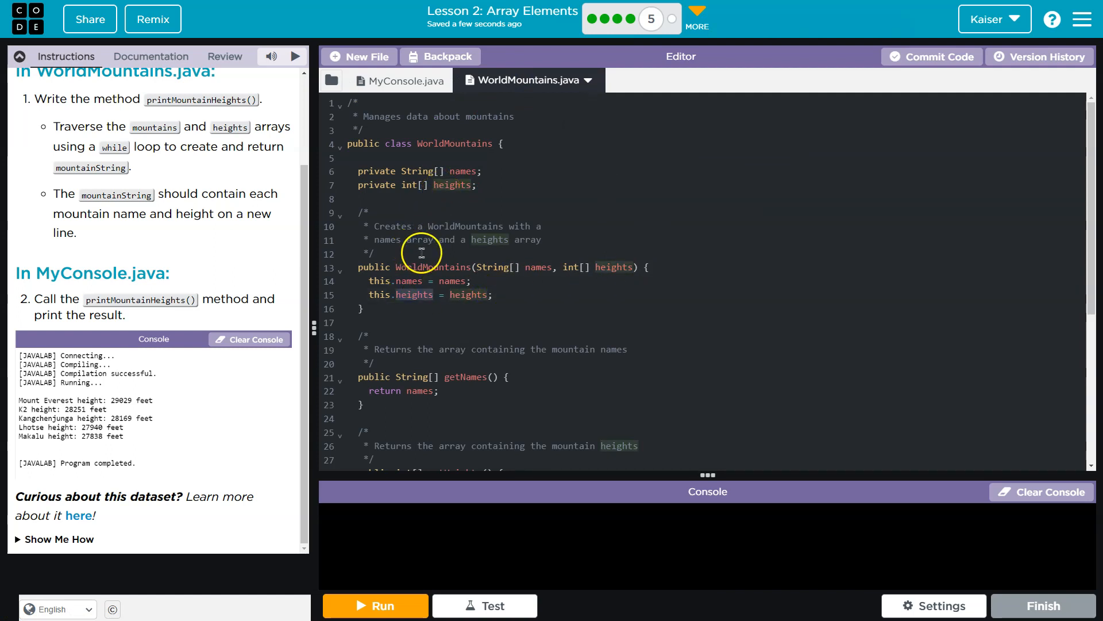
scroll(420, 247, down, 3)
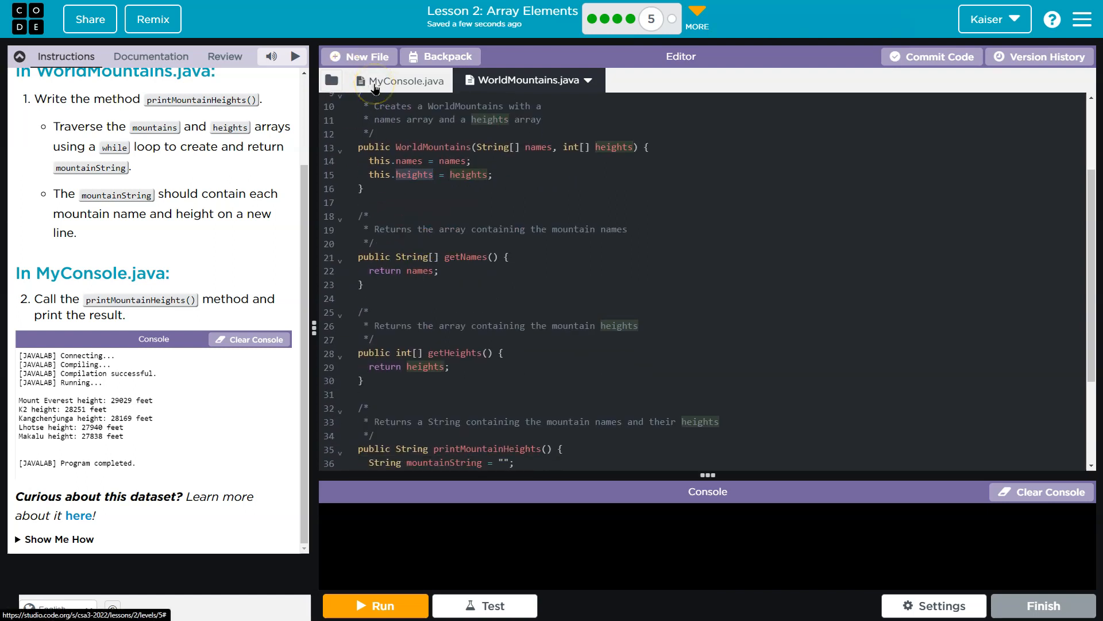
scroll(549, 231, down, 3)
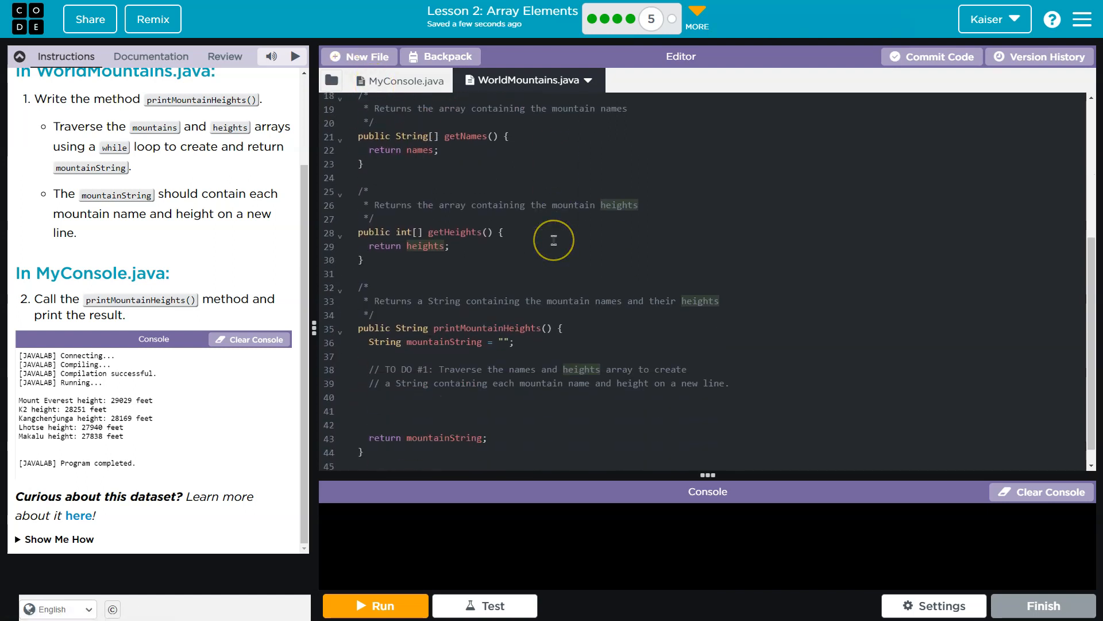
scroll(554, 240, down, 1)
scroll(535, 239, up, 4)
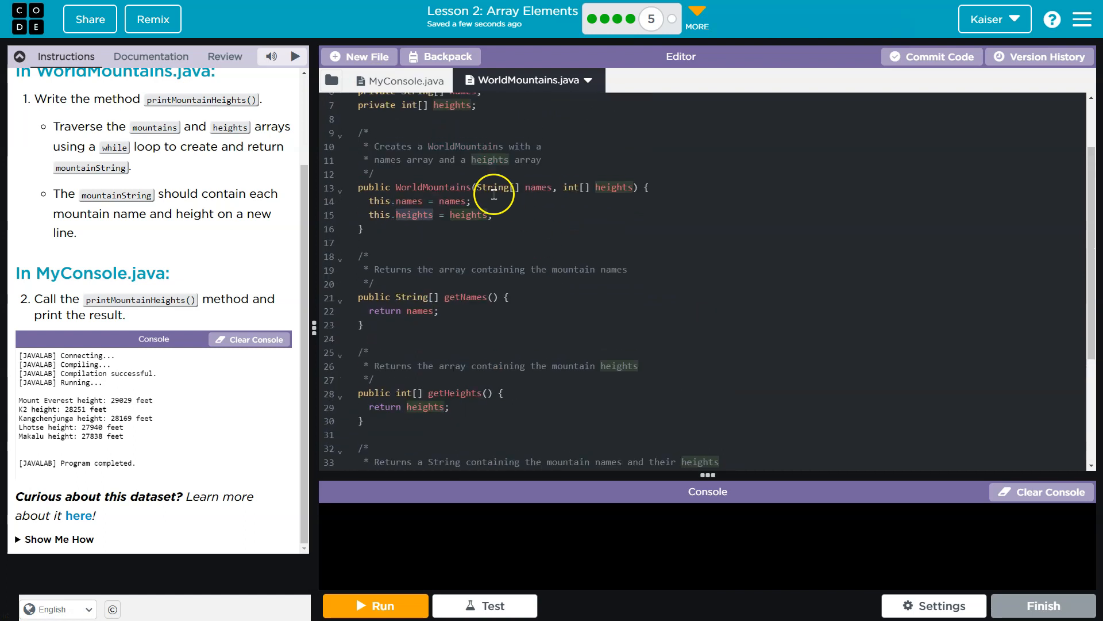
scroll(477, 228, down, 4)
scroll(518, 346, down, 1)
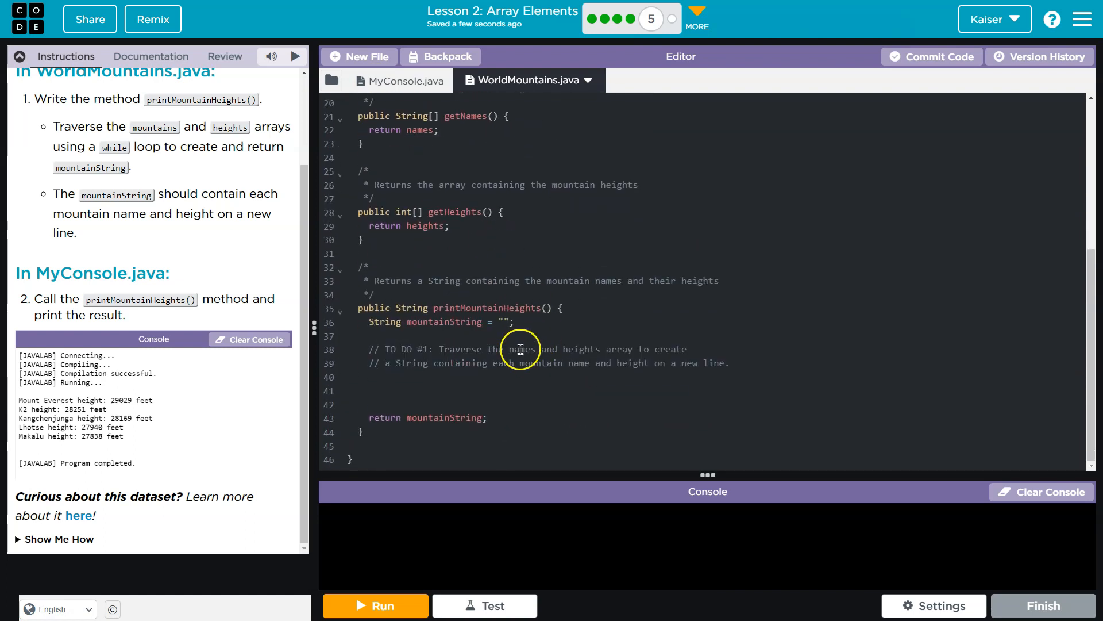
Step: Add an empty while(){} loop below the TO DO comment with a blank line above it
click(520, 336)
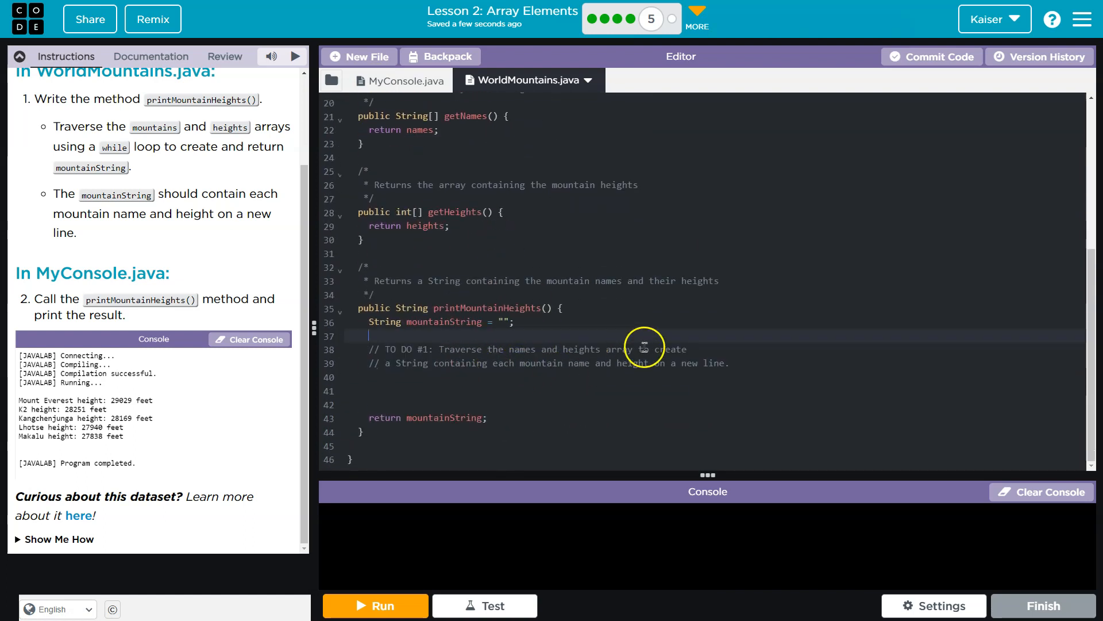
double_click(589, 350)
click(729, 361)
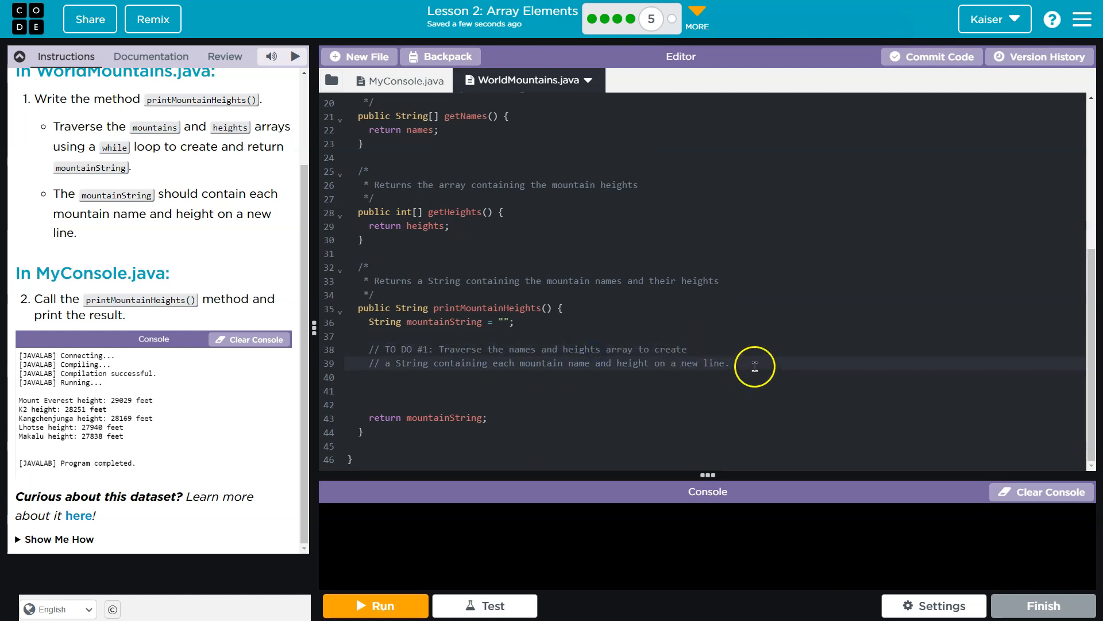
key(Return)
text(while(){})
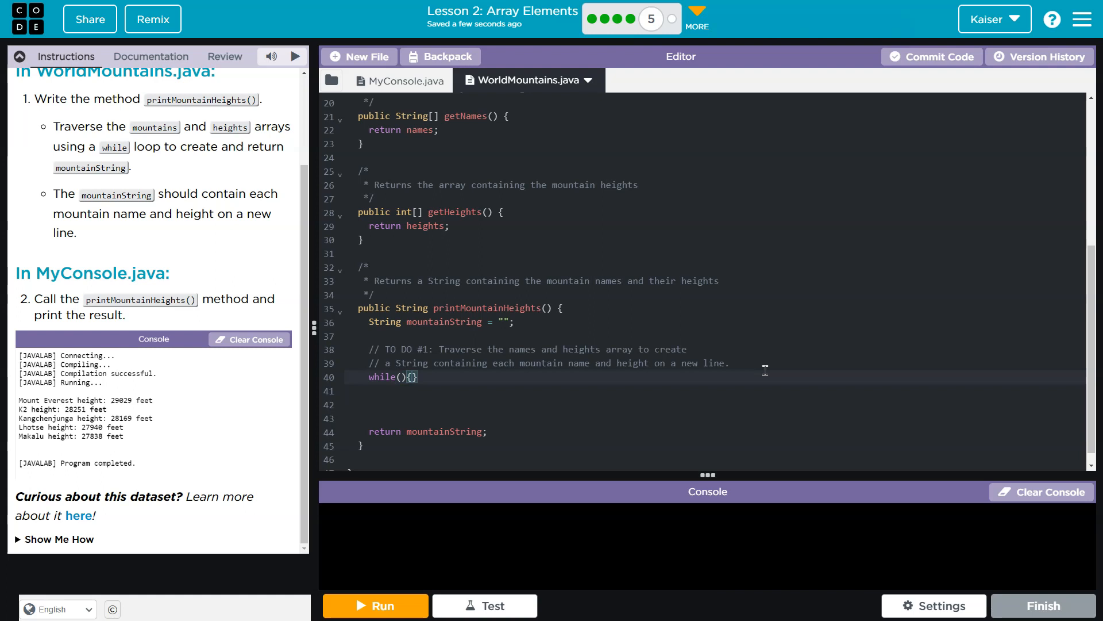
key(Return)
click(776, 363)
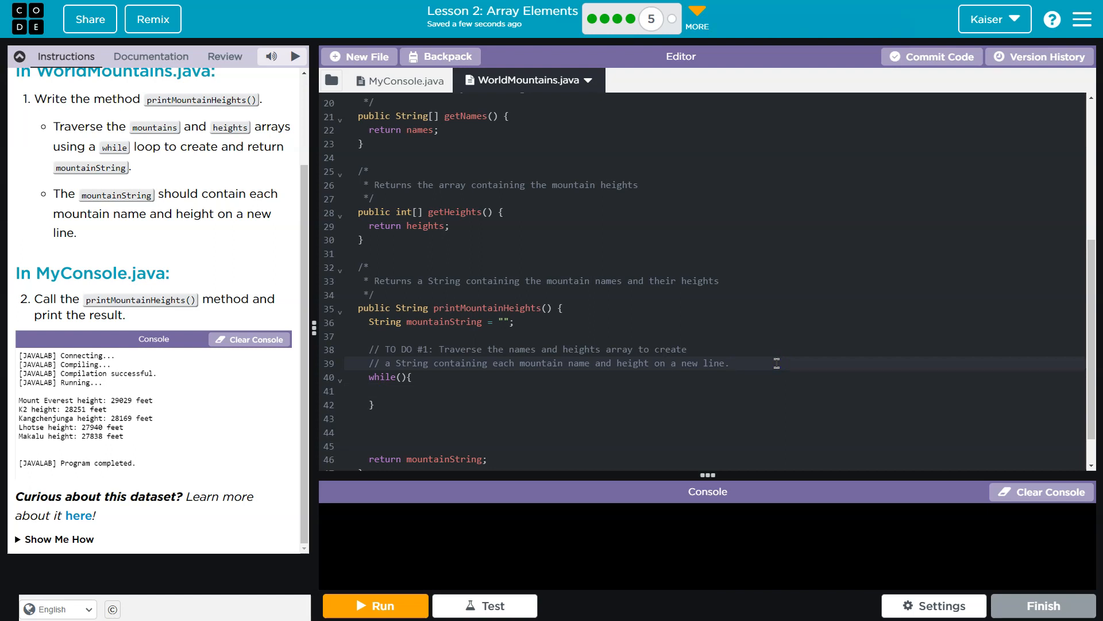
key(Return)
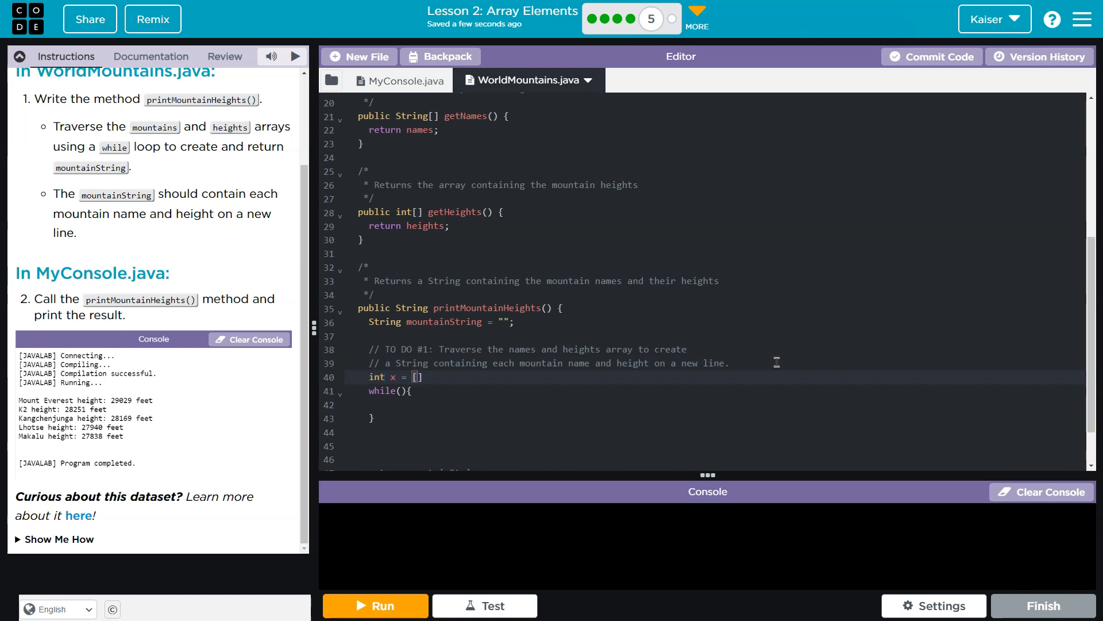
text(99,)
Step: Write example array int[] x = {99, 77, 45} with a LENGTH 3 comment and indices 0 1 2 below
click(531, 377)
key(Return)
click(529, 376)
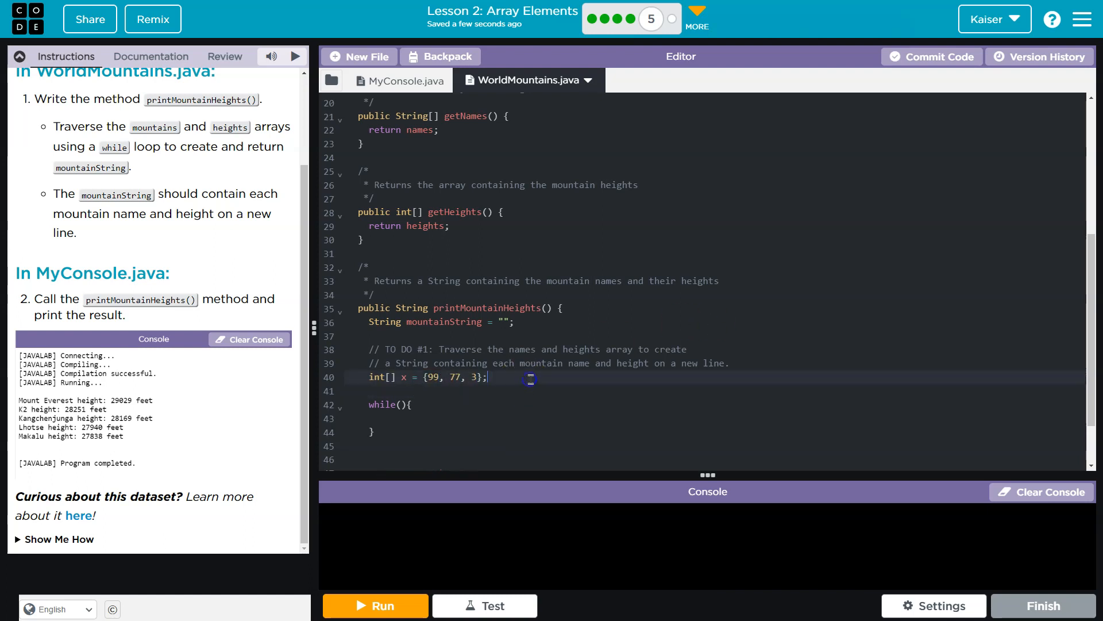
text( LENGTH 3)
key(Return)
text(0  1  2)
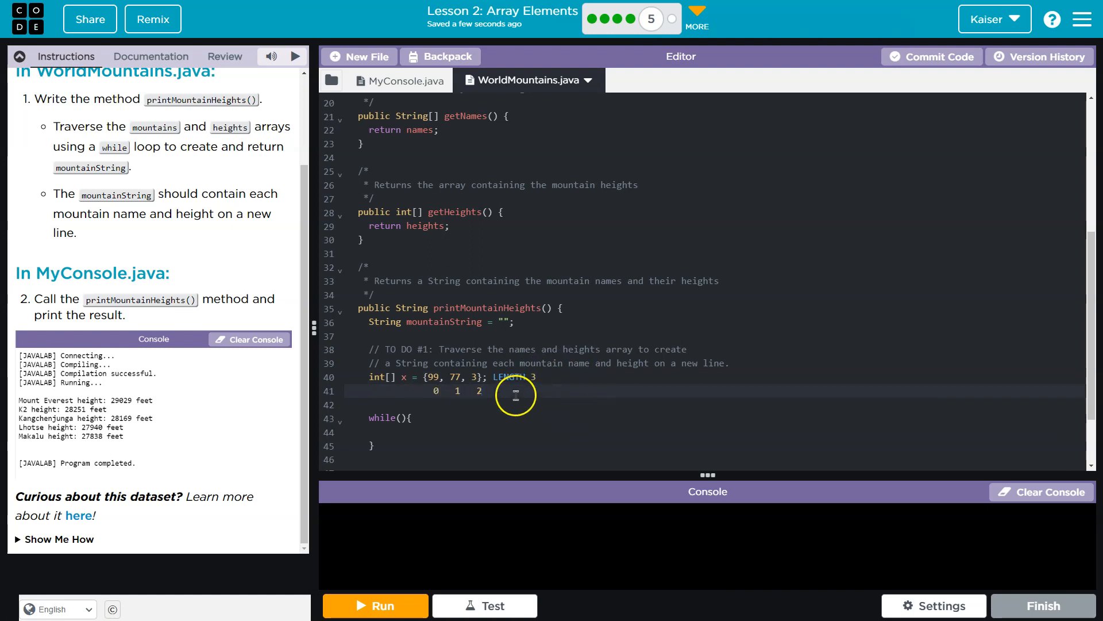
double_click(437, 391)
click(492, 380)
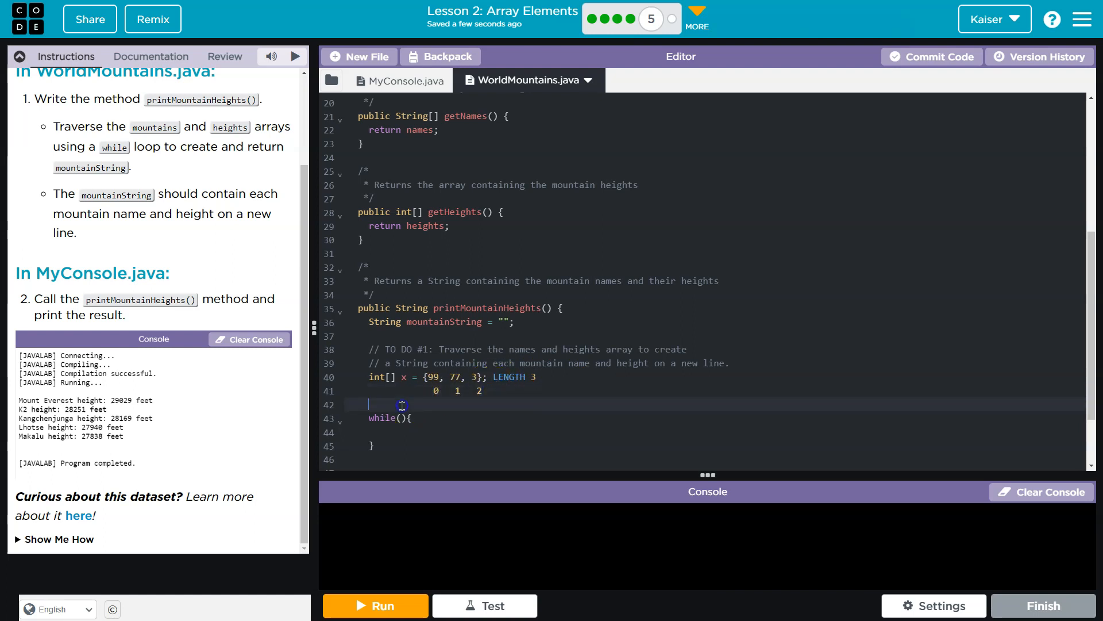
click(415, 388)
click(410, 407)
text([)
Step: Try an x[0] index expression and an extra last value, then remove both again
click(431, 377)
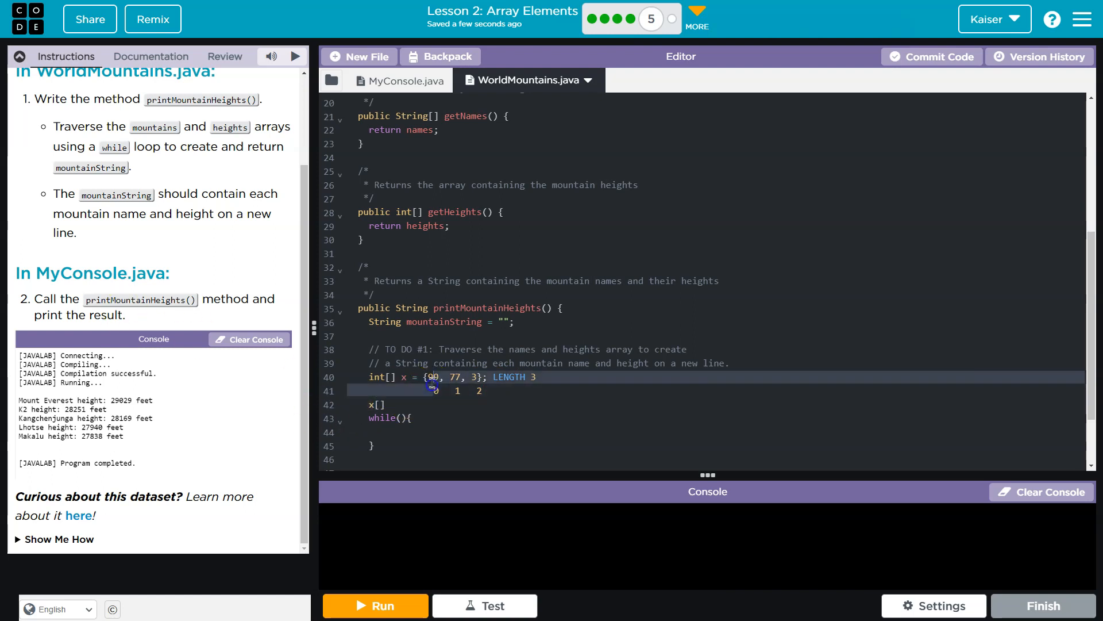
click(379, 404)
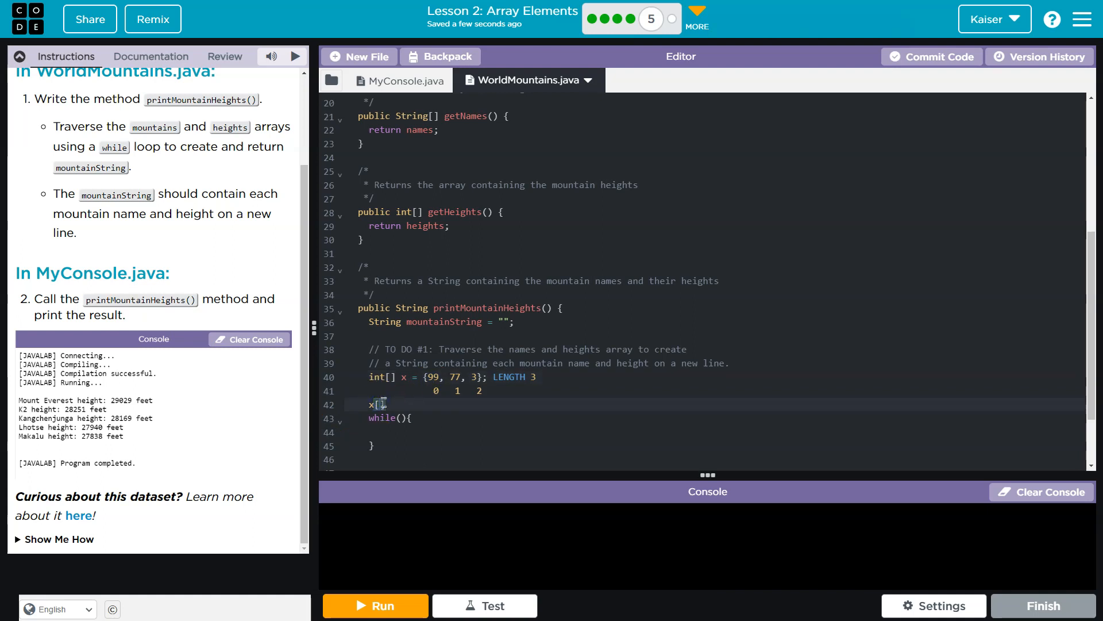
text(0])
text(;)
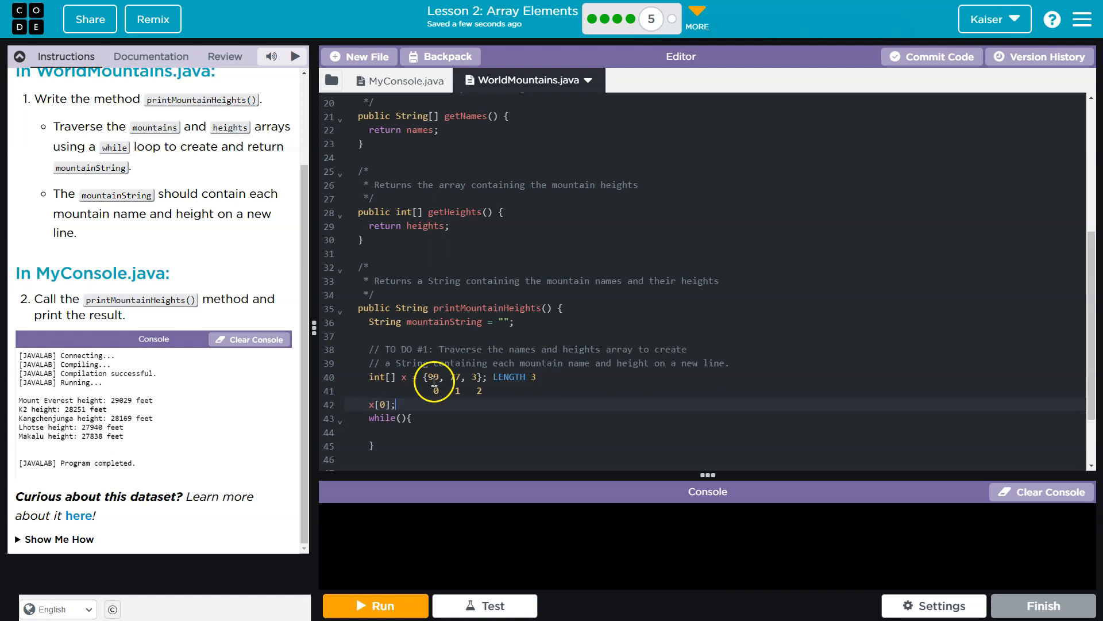
click(431, 376)
double_click(476, 379)
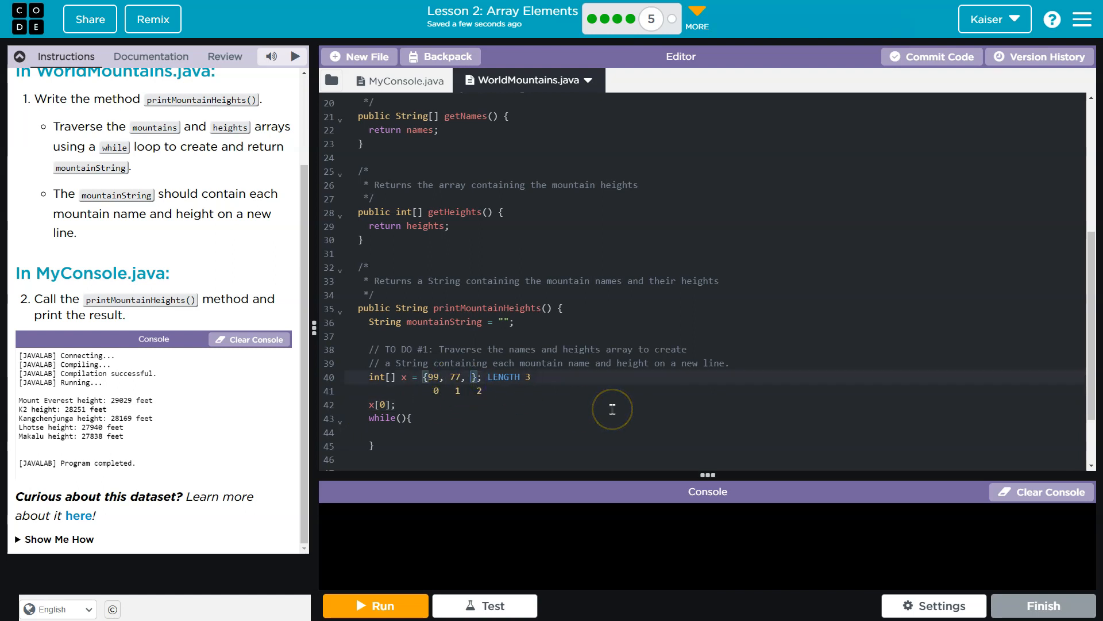
text(88)
key(BackSpace)
key(BackSpace)
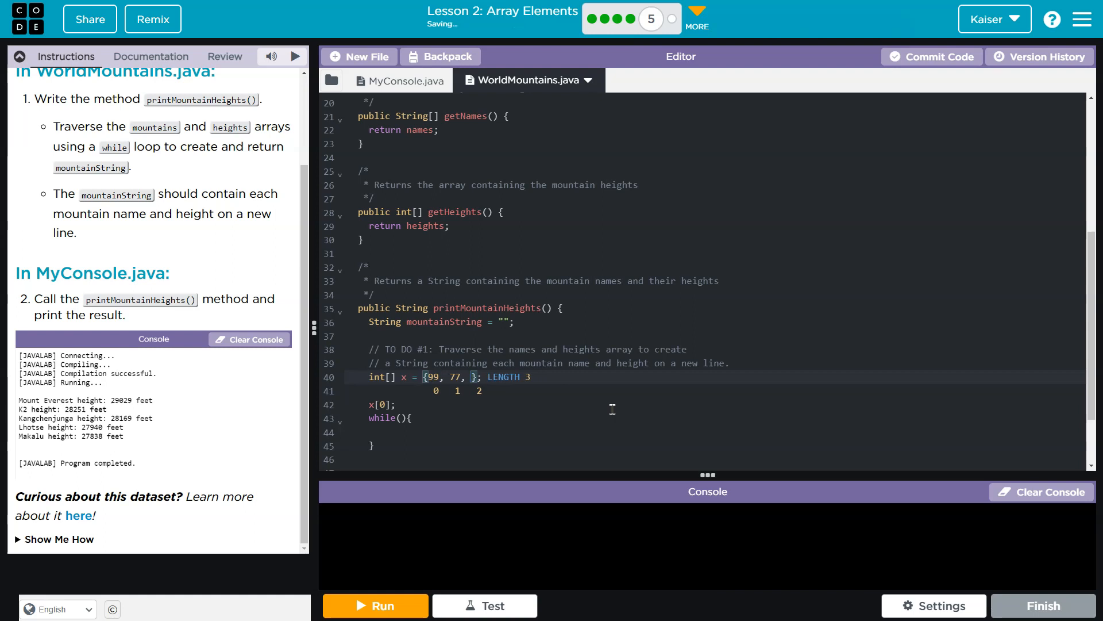
text(45)
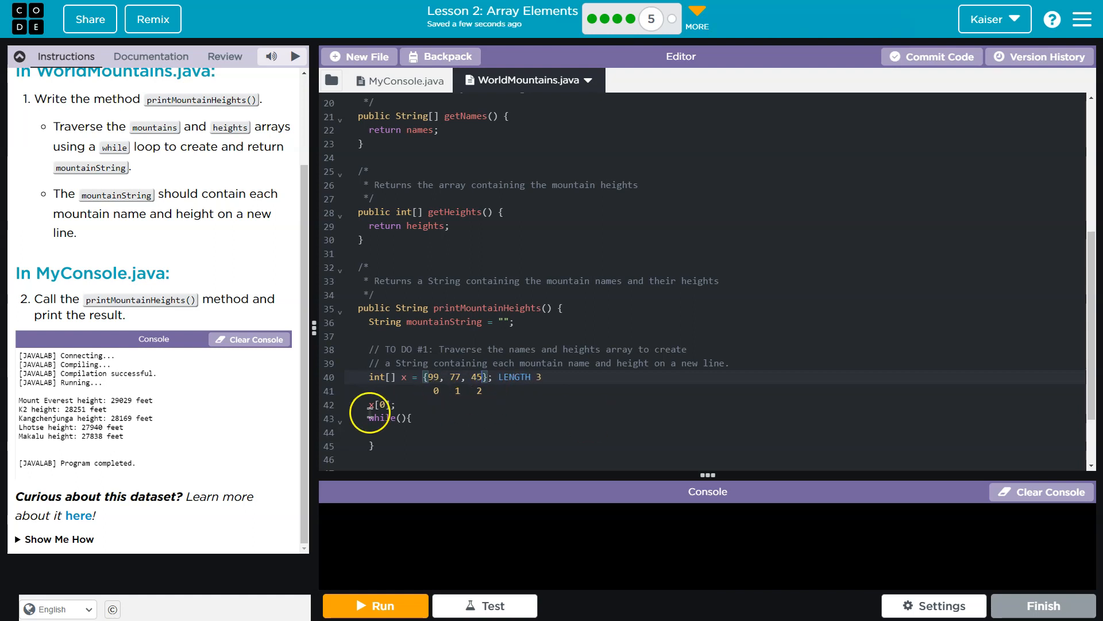
click(371, 404)
key(BackSpace)
key(BackSpace)
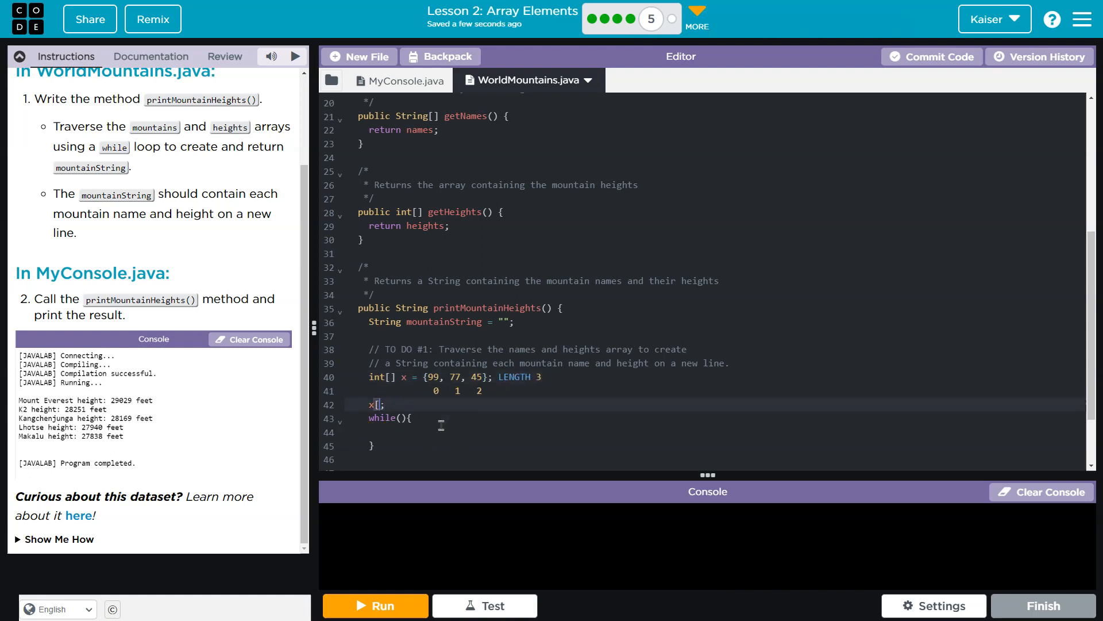
key(BackSpace)
key(BackSpace)
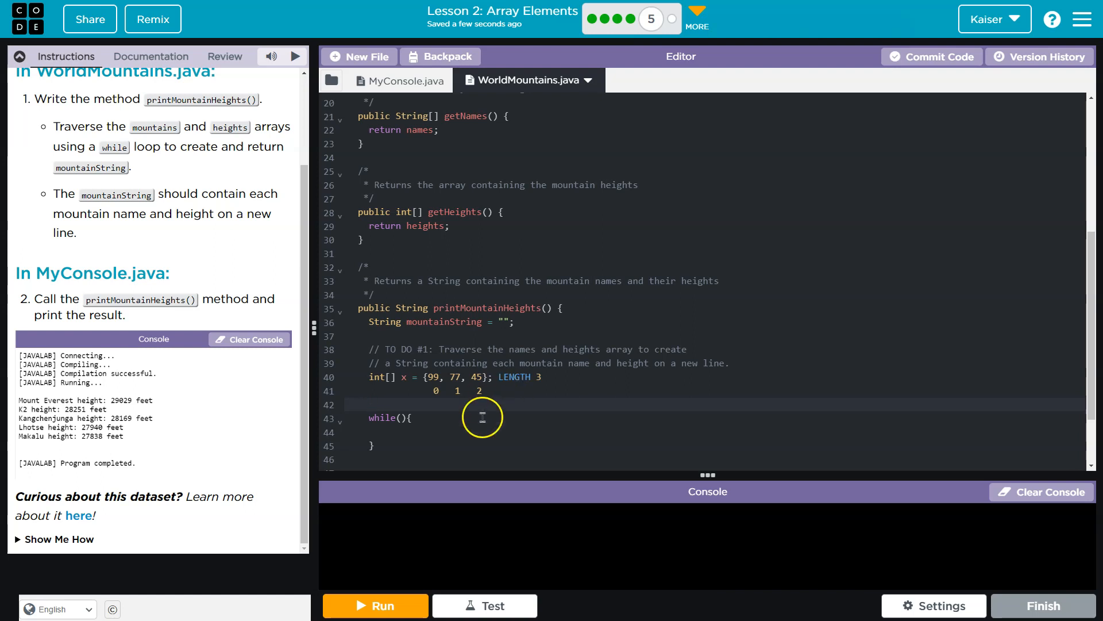
text(x.length)
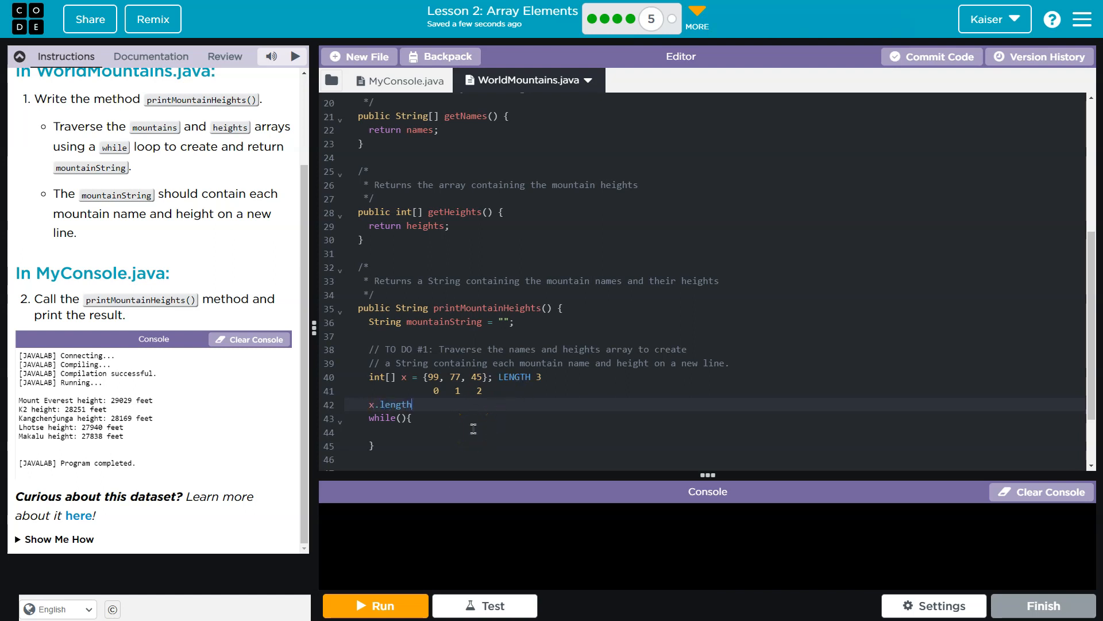
Step: Point out the length 3, index label 2 and the x.length note
drag(535, 377, 554, 377)
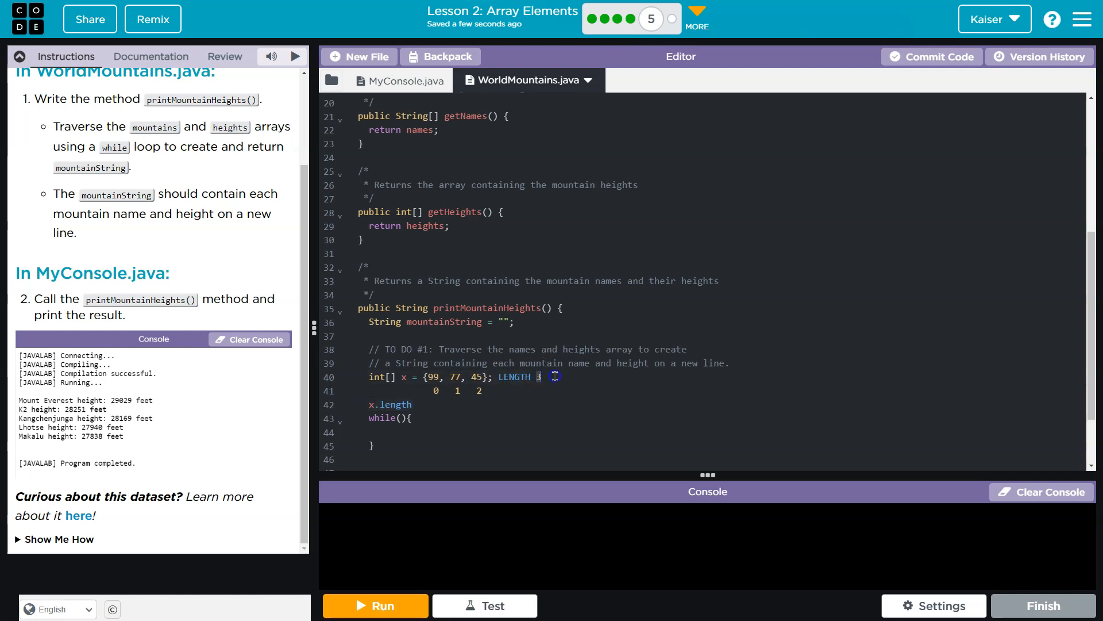
click(536, 377)
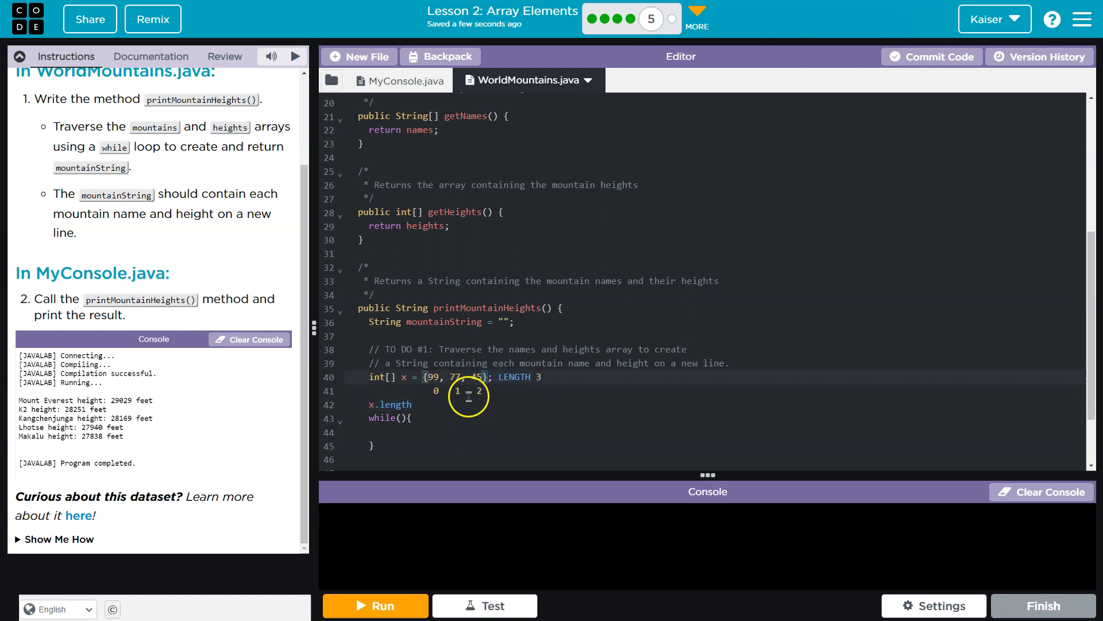
double_click(479, 391)
drag(412, 405, 369, 405)
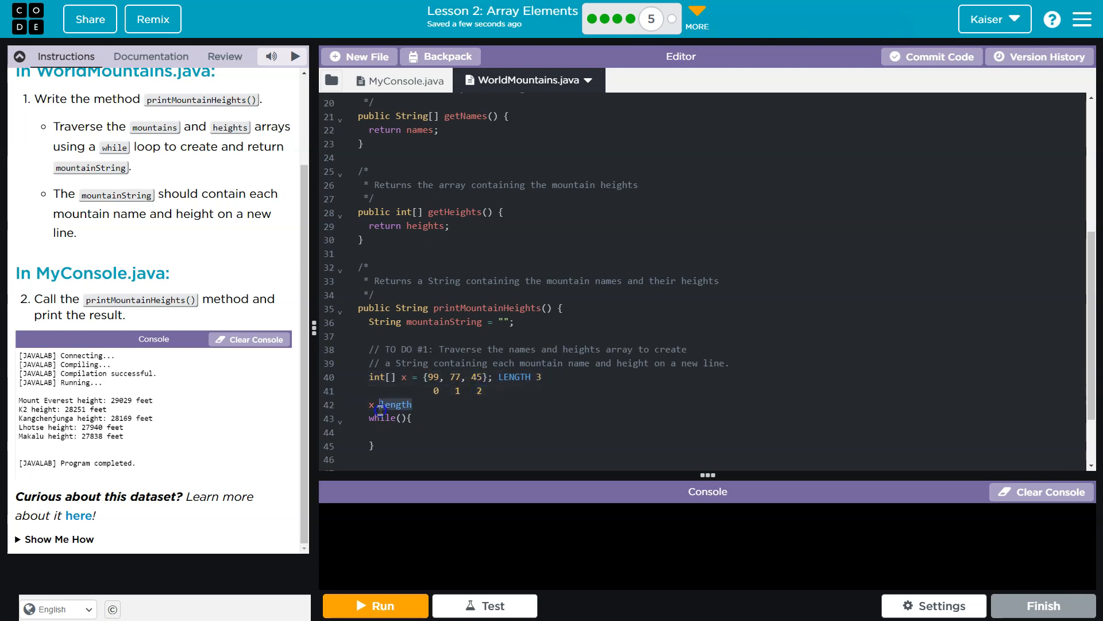
Step: Replace x.length with int index = 0; and use index as the while condition
key(BackSpace)
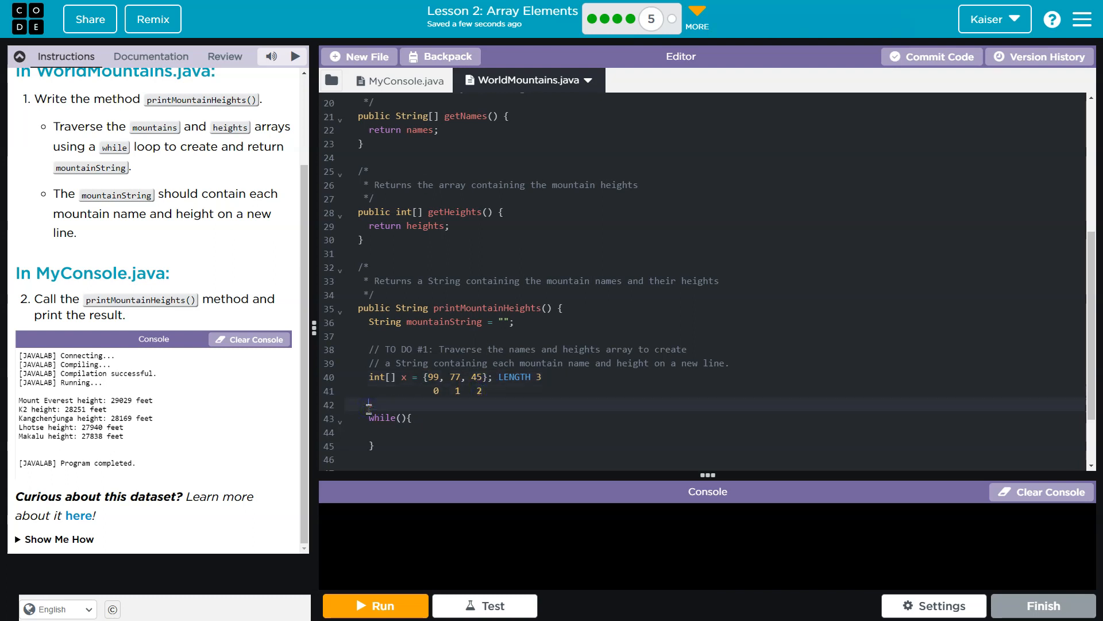
text(int)
text( index = 0;)
double_click(431, 376)
click(431, 377)
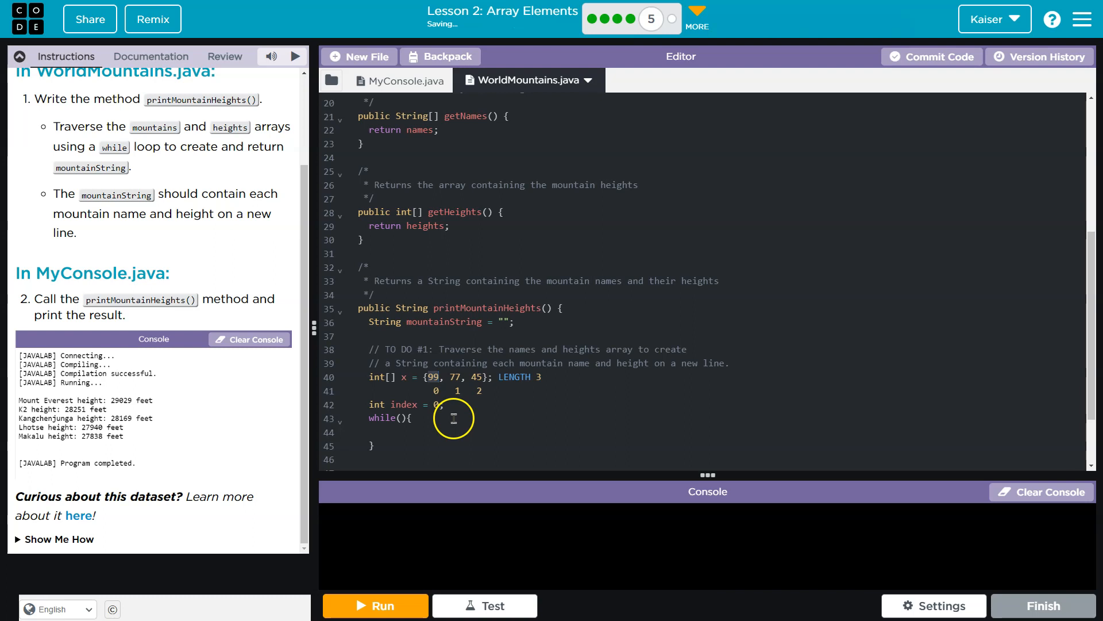
click(401, 418)
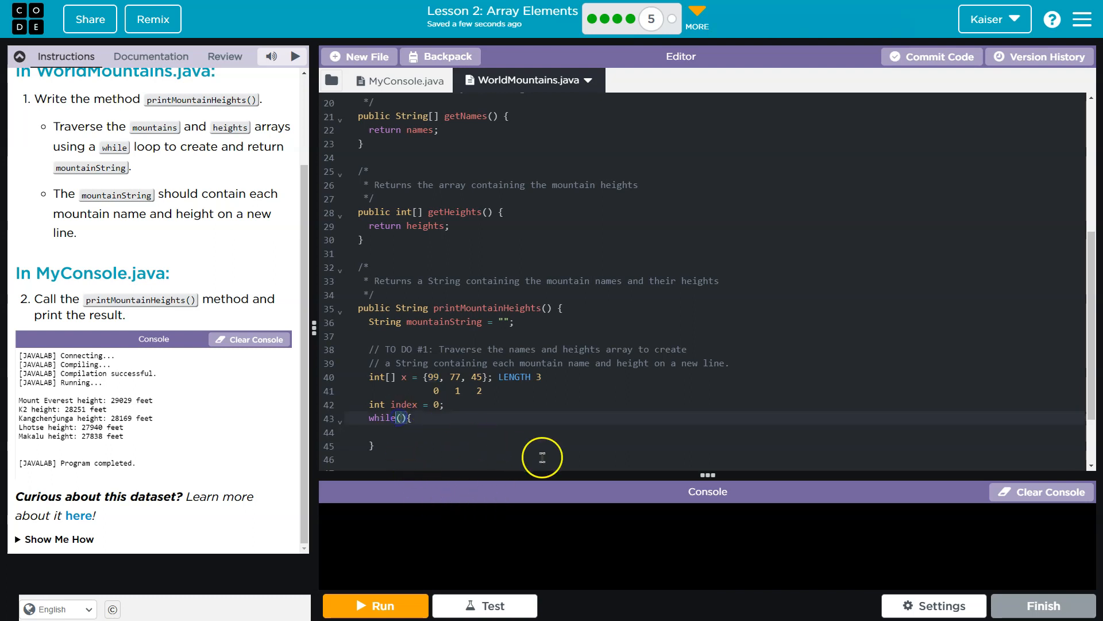
text(index)
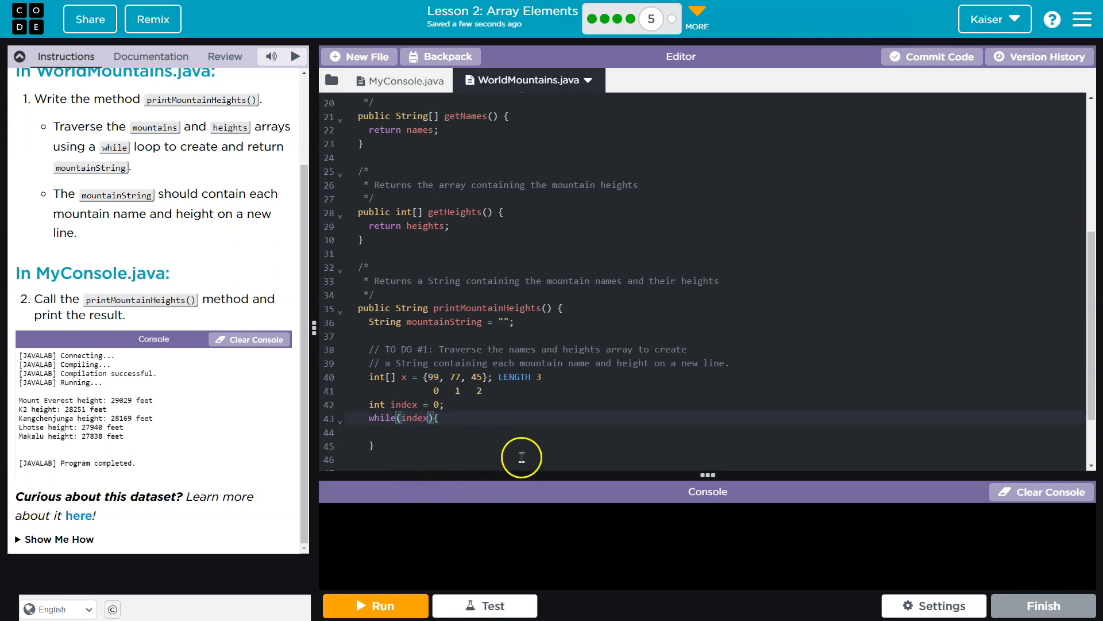
click(479, 419)
key(Return)
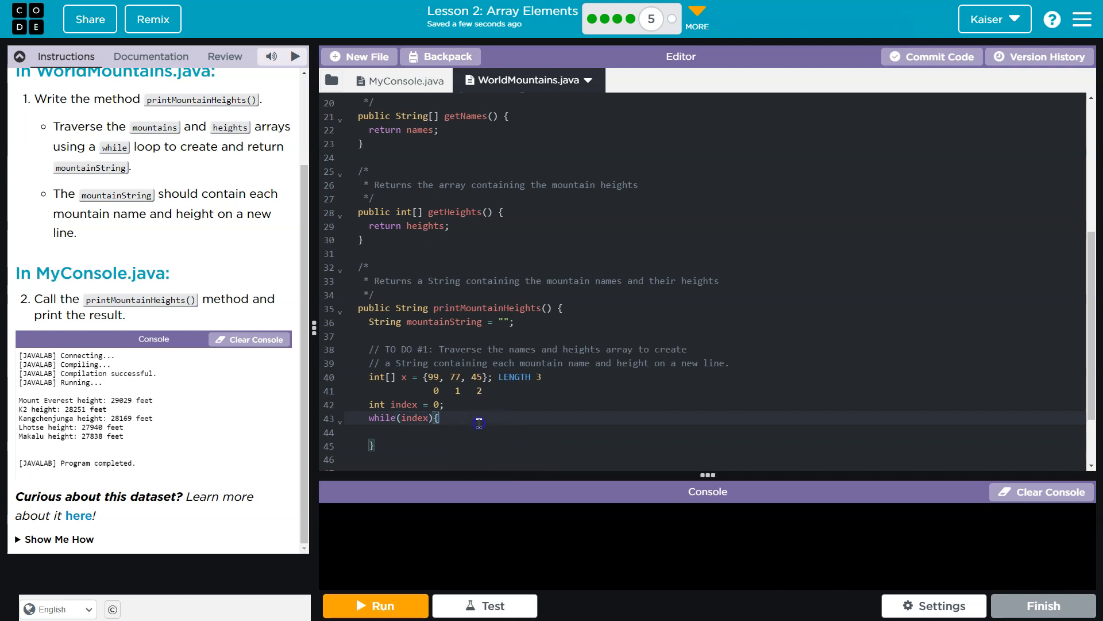
scroll(488, 414, down, 3)
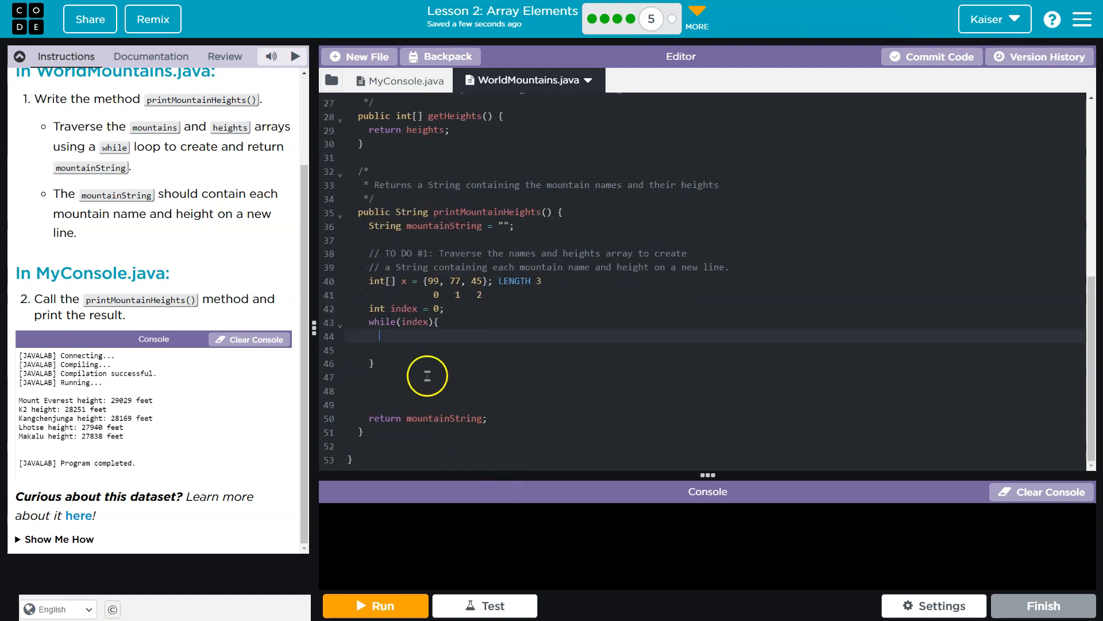
Step: Write index = index + 1; inside the while loop body
click(421, 354)
text(i)
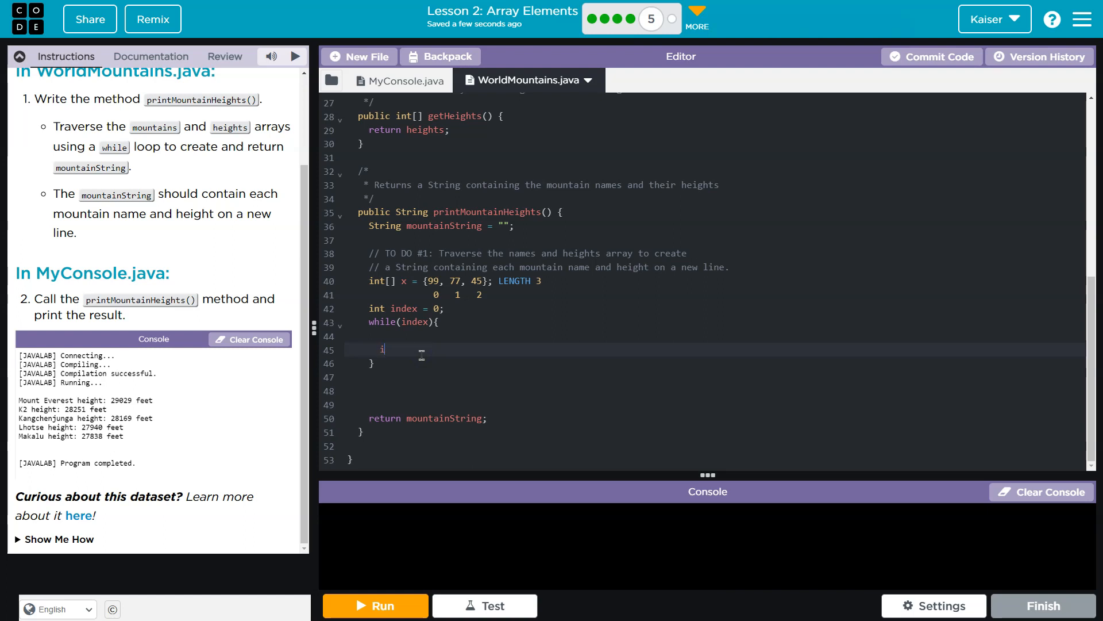
text(ndex )
text(= index + 1)
text(;)
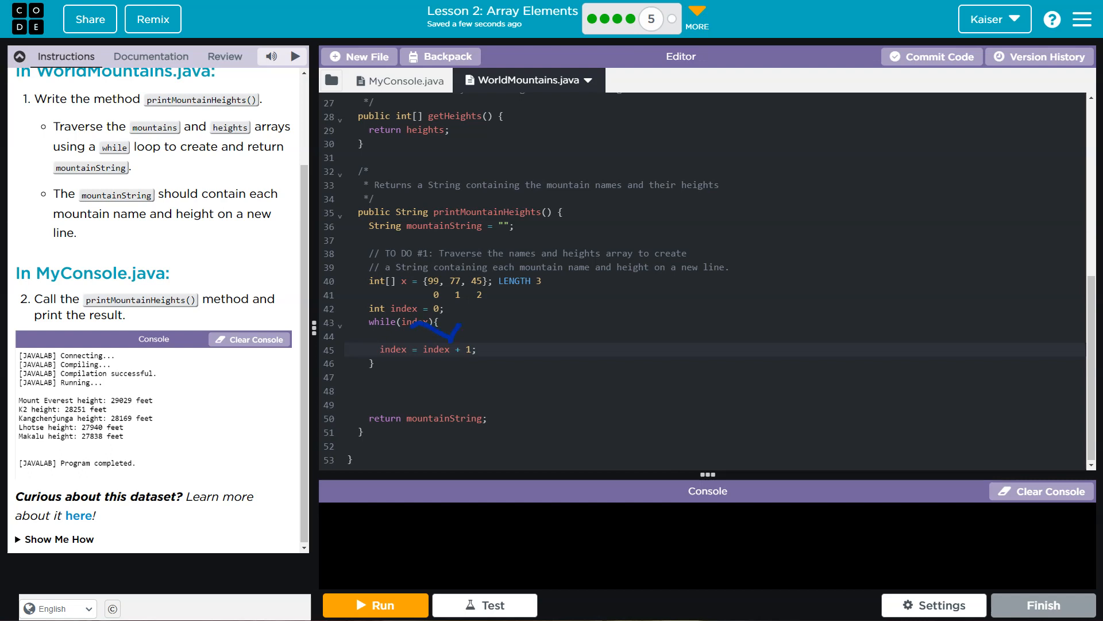
drag(401, 332, 460, 328)
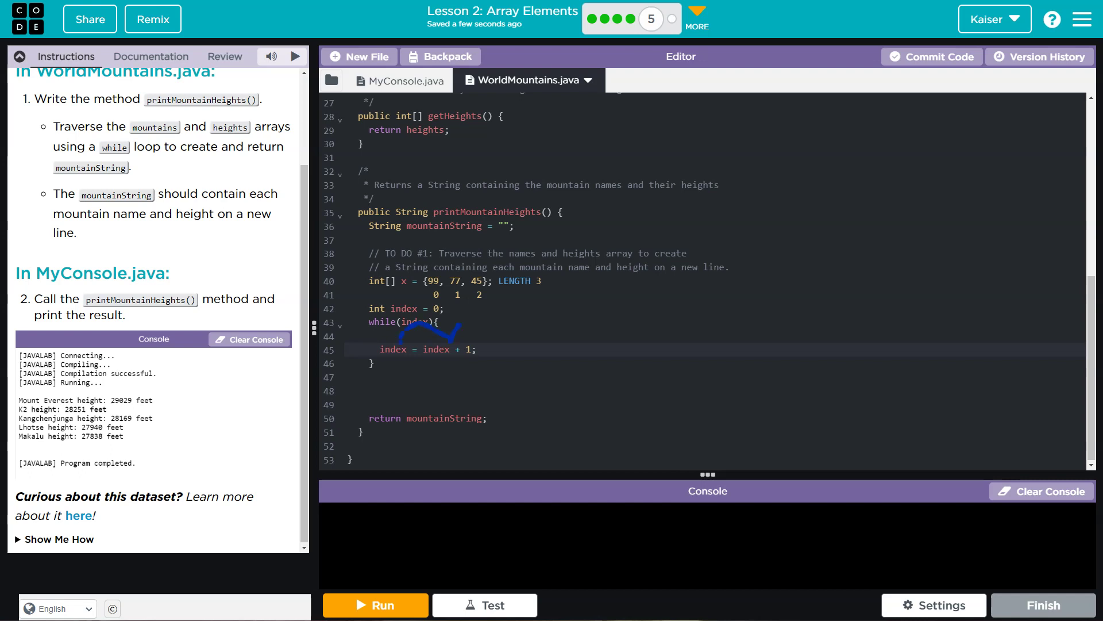
click(429, 322)
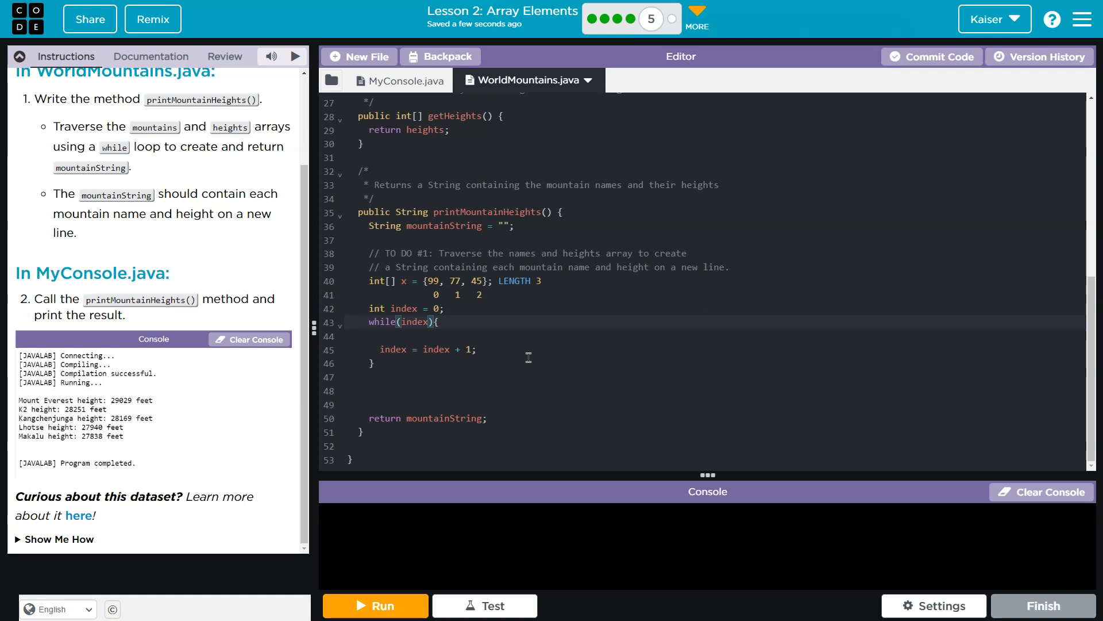
text(<)
text( 3)
Step: Replace hard-coded 3 and 5 so the condition reads index < heights.length, then select the index labels
key(BackSpace)
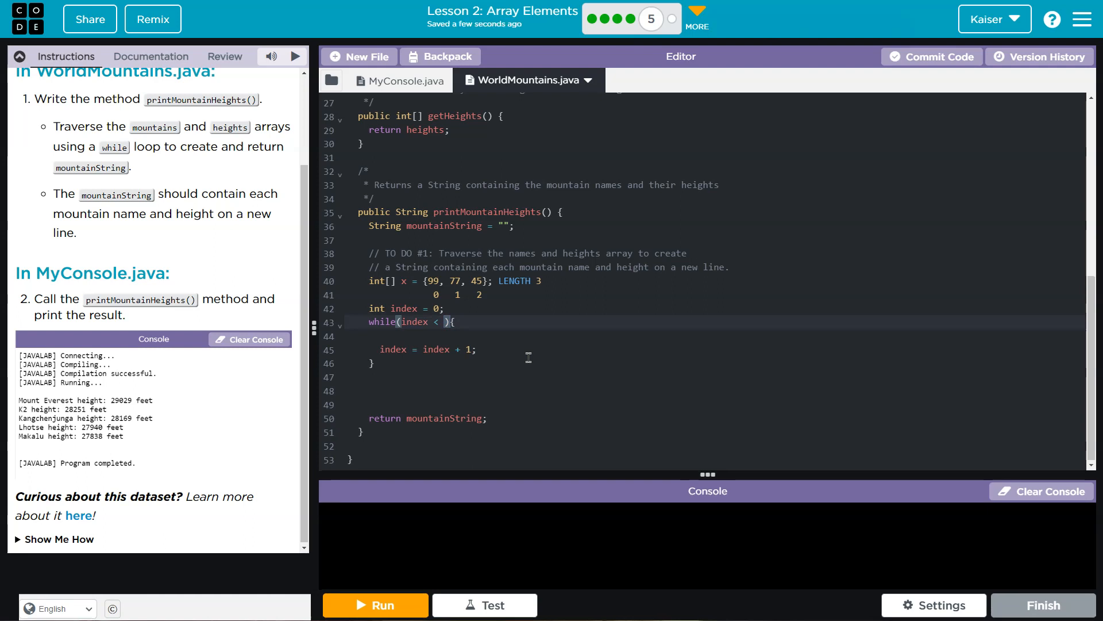
click(440, 322)
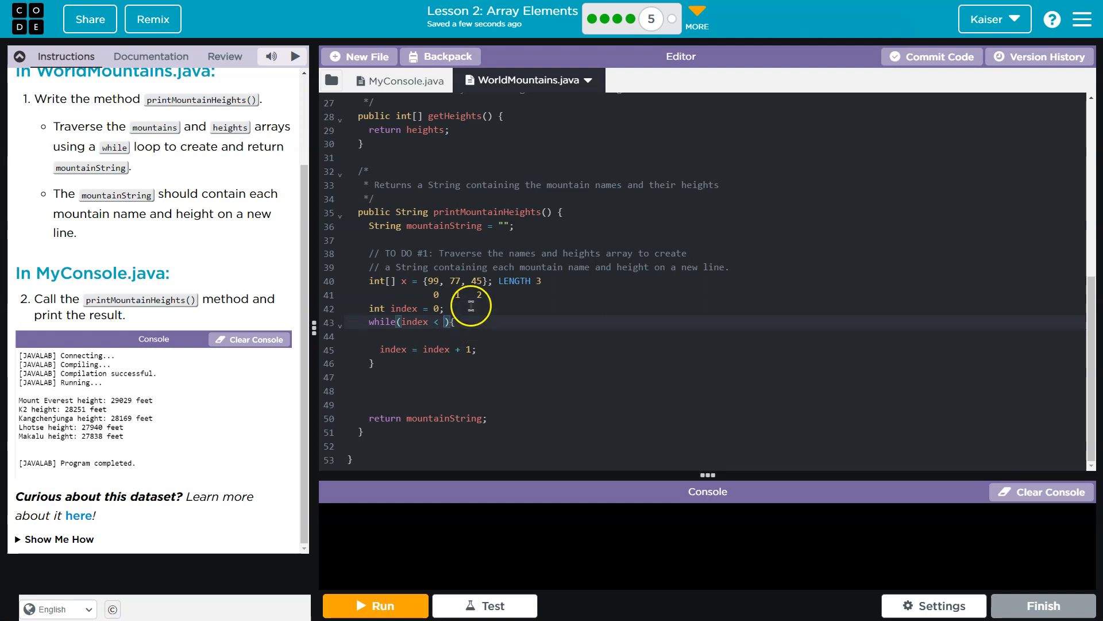
scroll(470, 298, up, 5)
scroll(473, 293, up, 5)
scroll(473, 294, up, 2)
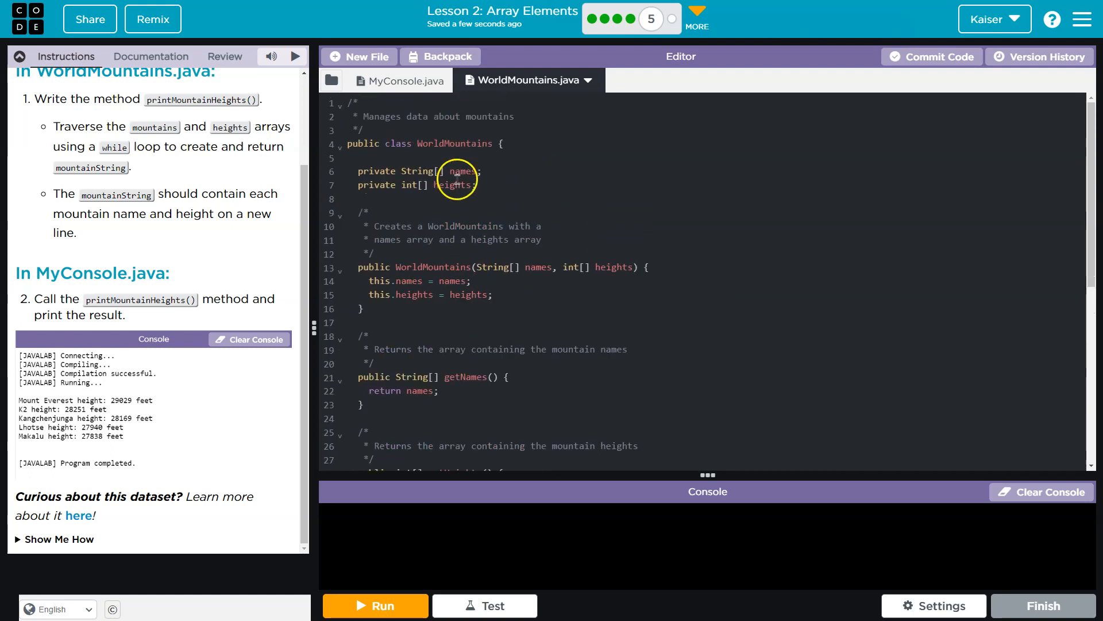
scroll(445, 184, down, 4)
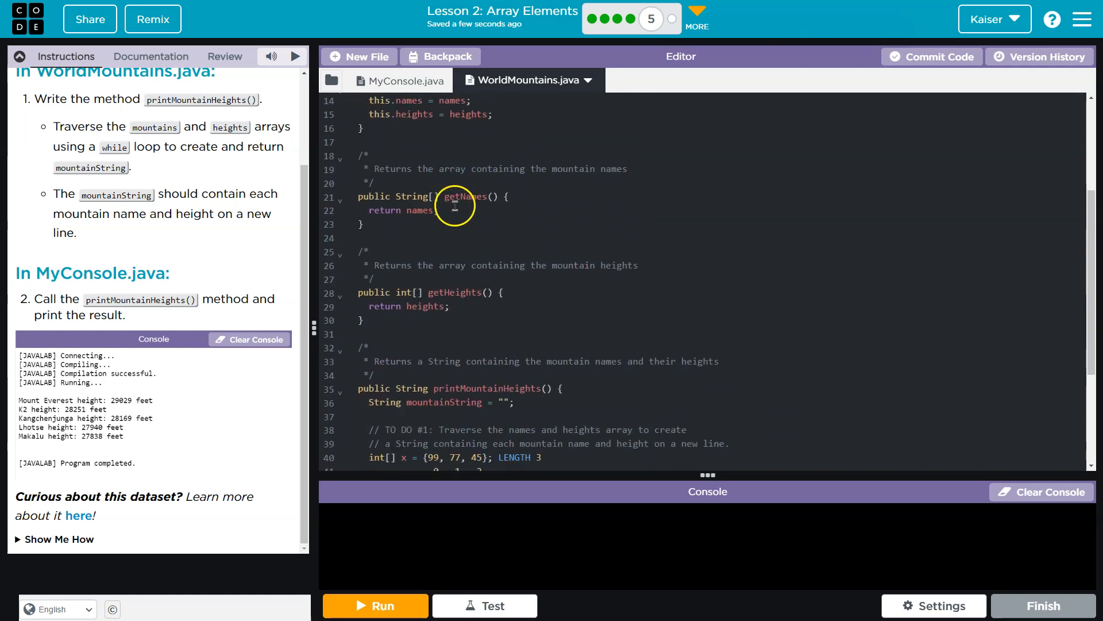
scroll(457, 155, up, 3)
scroll(463, 172, down, 5)
scroll(448, 302, down, 2)
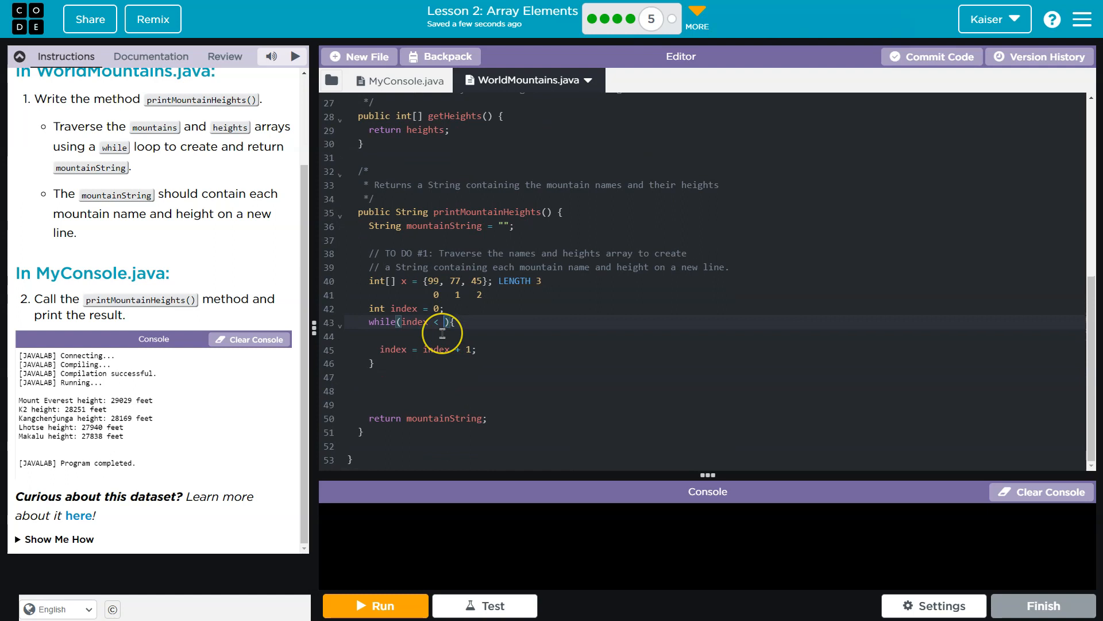
text(heights.length)
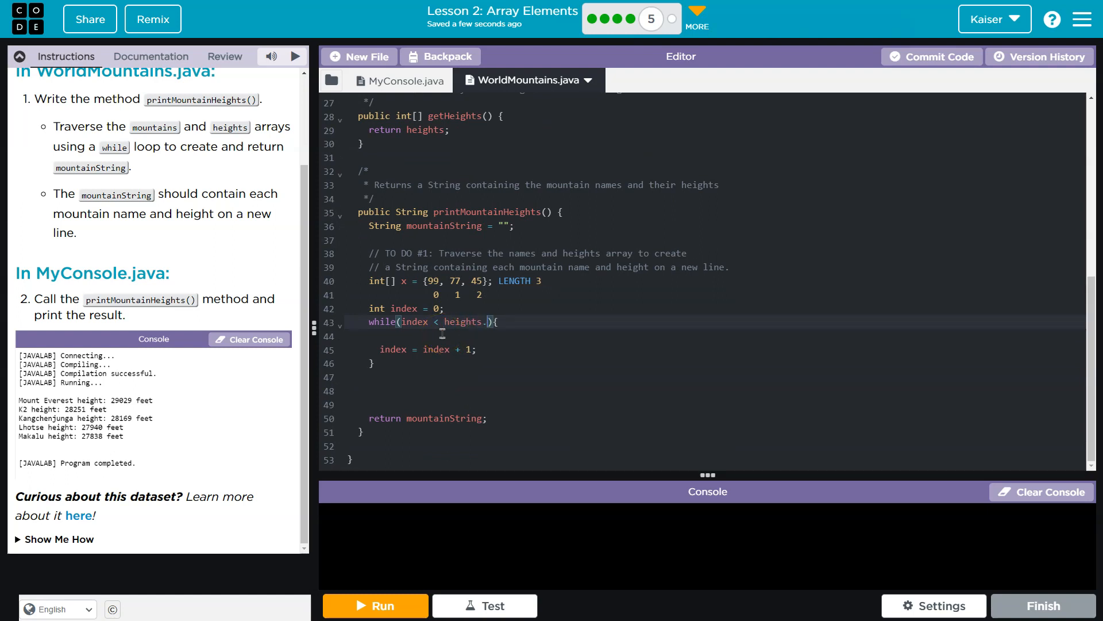
key(BackSpace)
key(BackSpace)
key(BackSpace)
text(lengt)
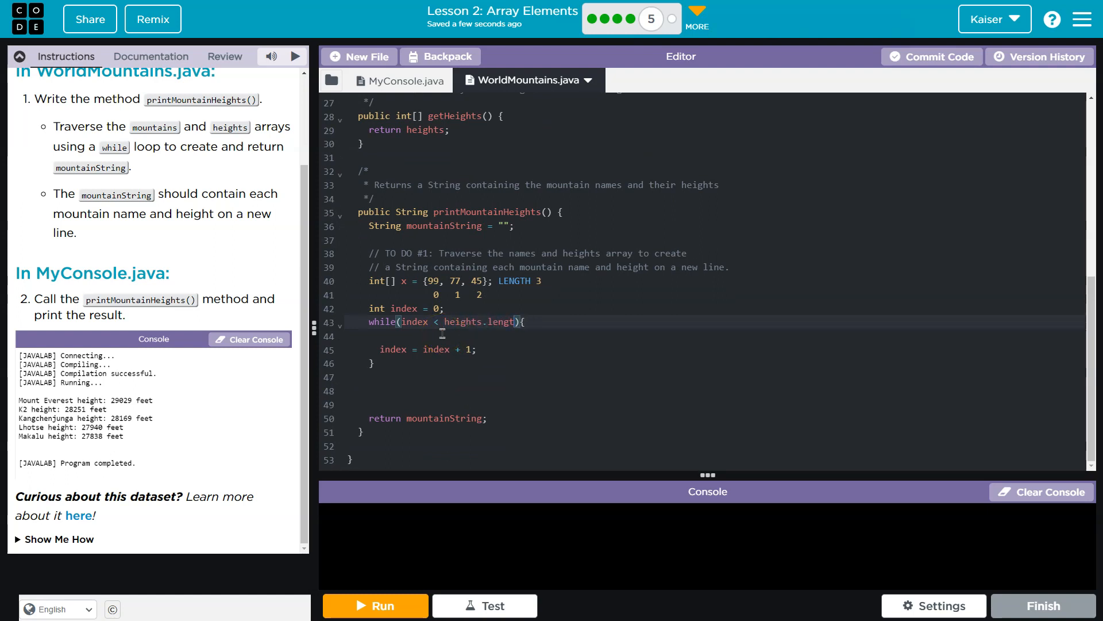
key(BackSpace)
key(BackSpace)
key(BackSpace)
key(BackSpace)
key(BackSpace)
key(BackSpace)
key(BackSpace)
key(BackSpace)
key(BackSpace)
key(BackSpace)
text(5)
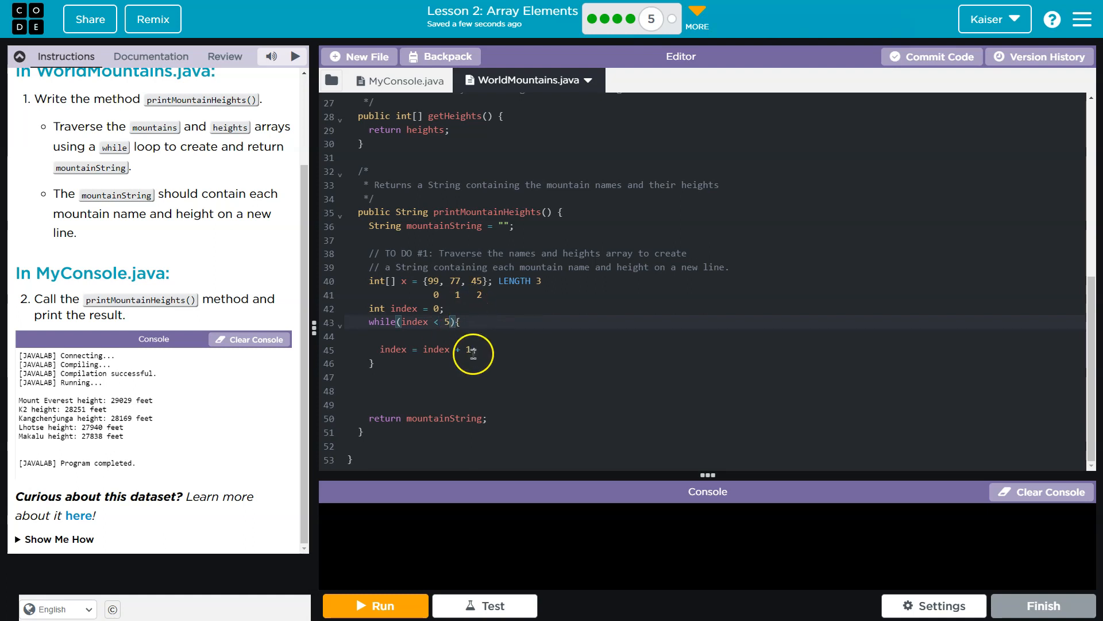
click(486, 335)
click(452, 322)
key(BackSpace)
text(heights.length)
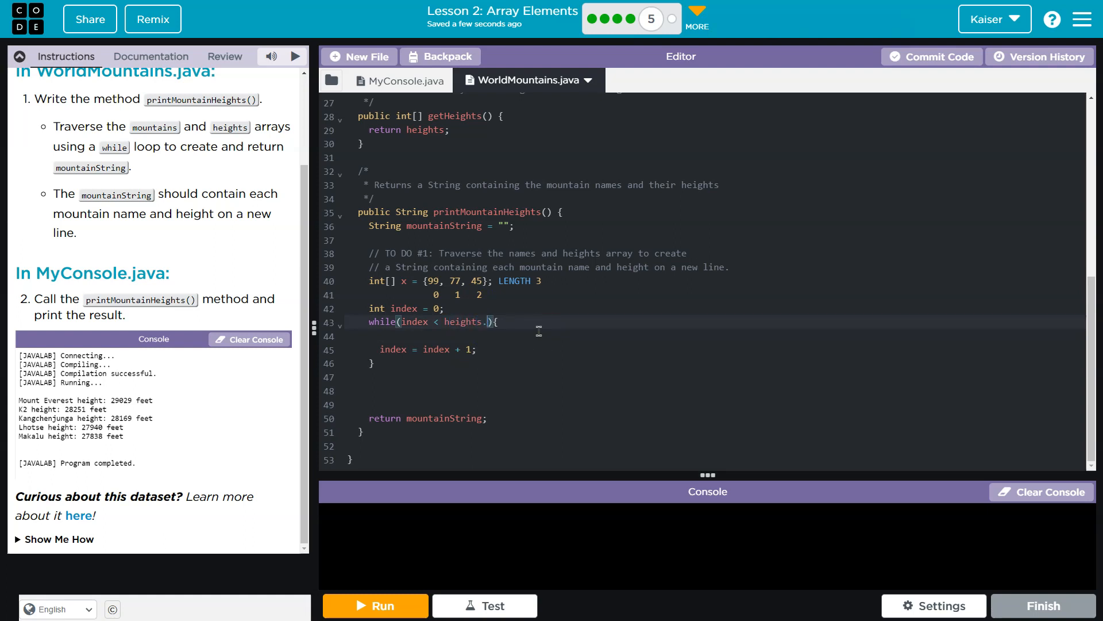
click(507, 337)
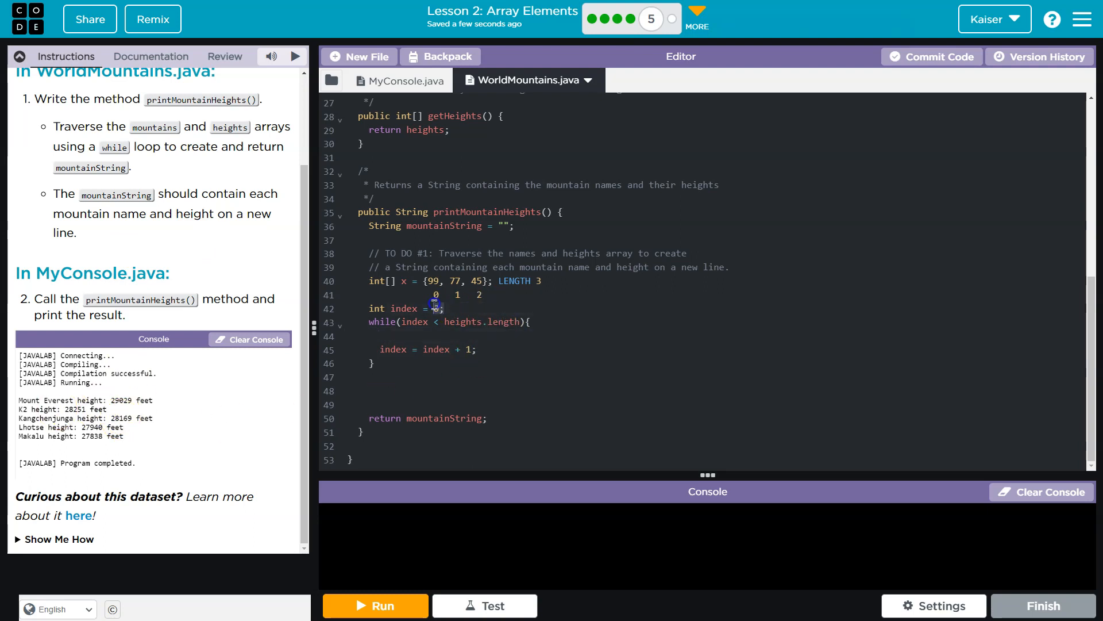
mouse_move(488, 295)
mouse_down()
mouse_move(310, 289)
mouse_move(304, 277)
mouse_up()
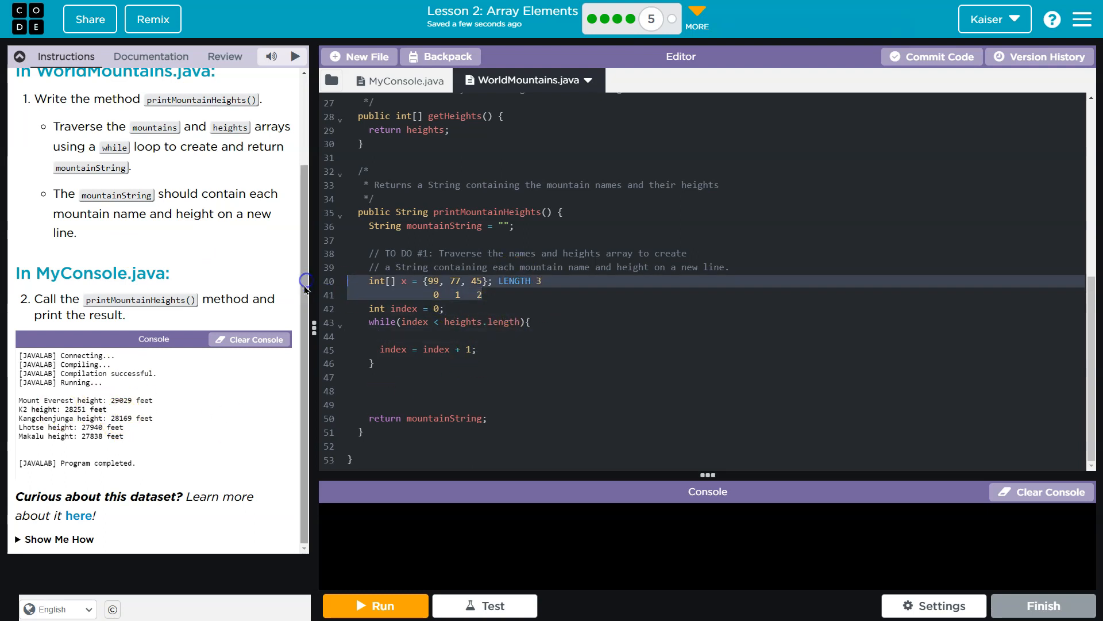
Step: Remove the leftover practice lines and start mountainString = mountainString + in the loop
key(BackSpace)
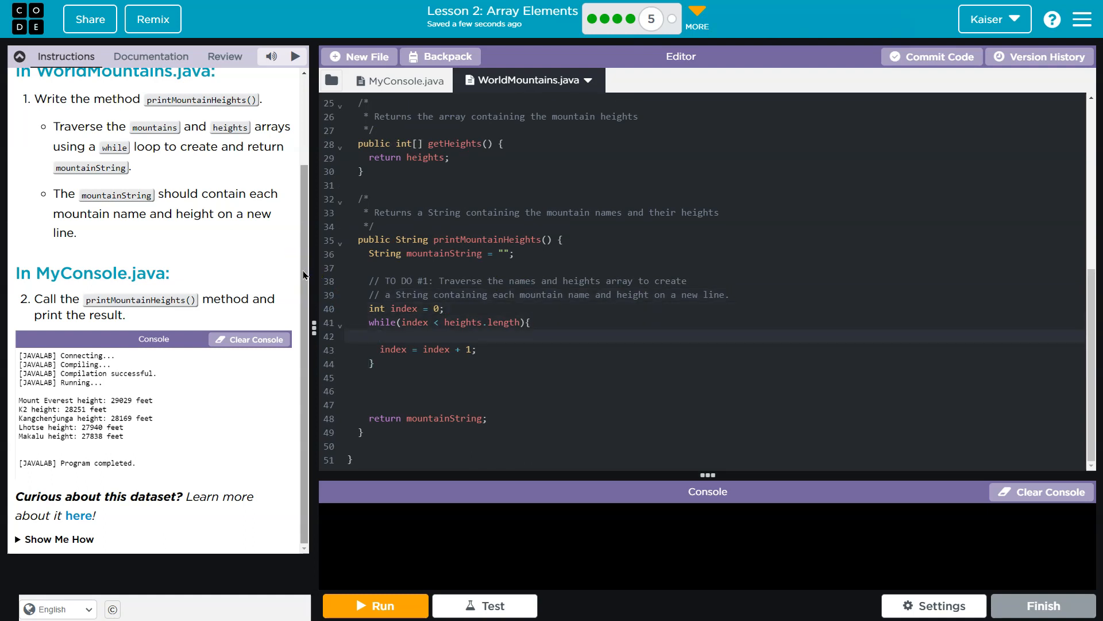
key(Up)
key(Up)
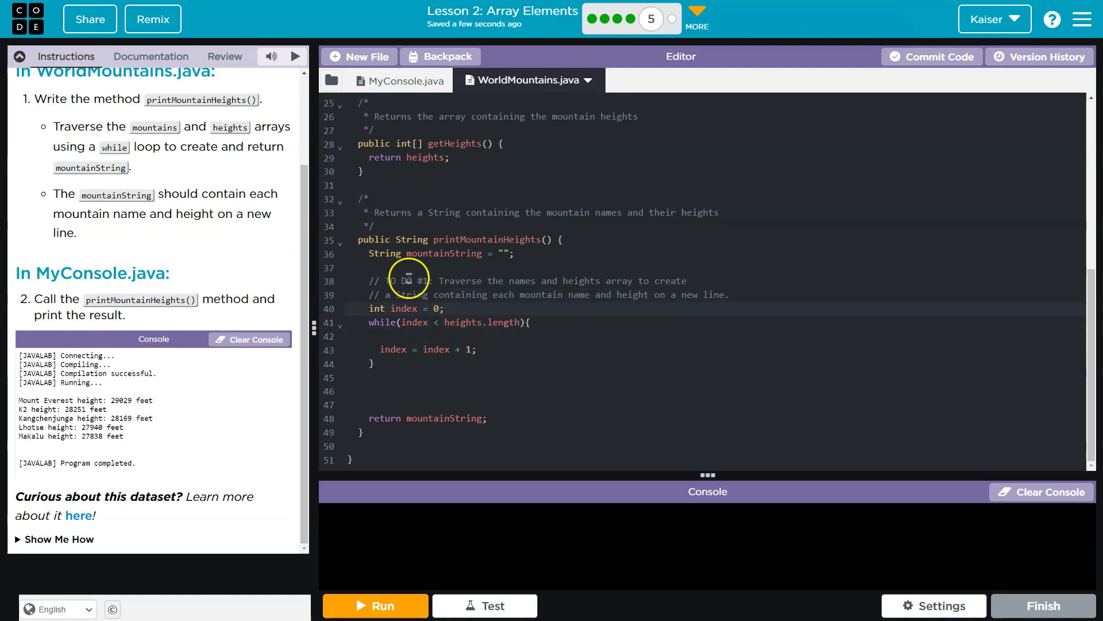
click(432, 254)
click(456, 322)
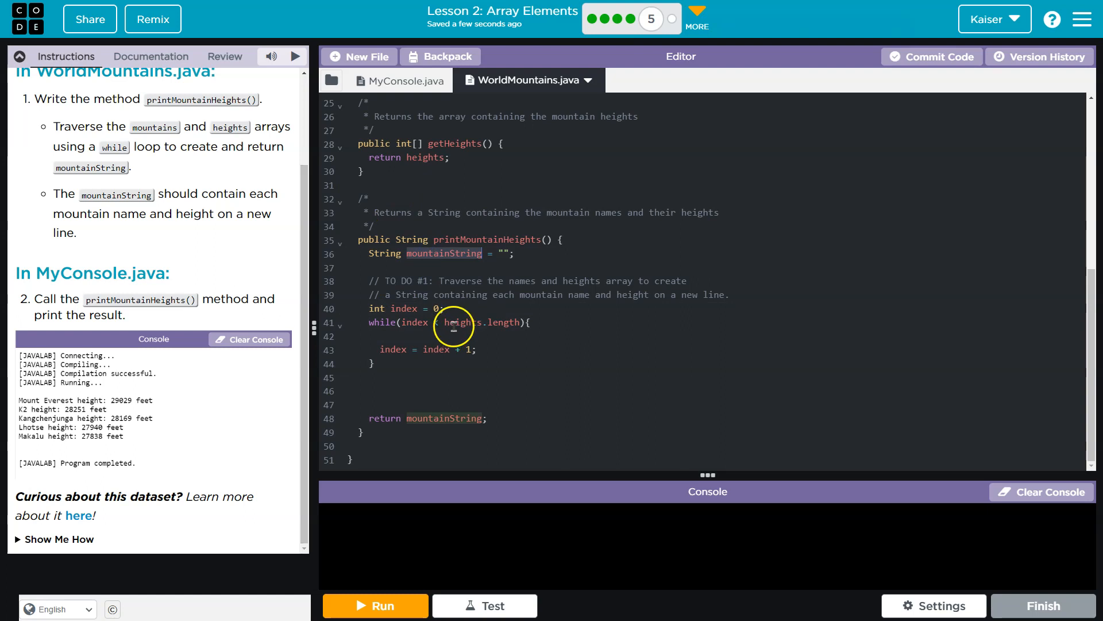
key(Down)
text(mou)
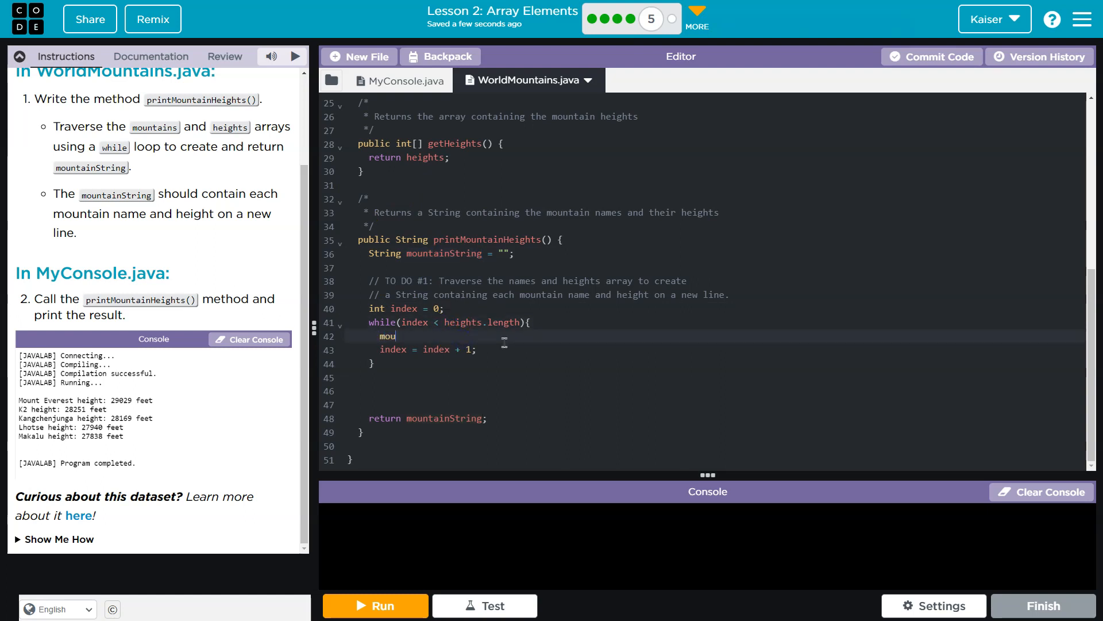
text(ntainS)
text(tring =)
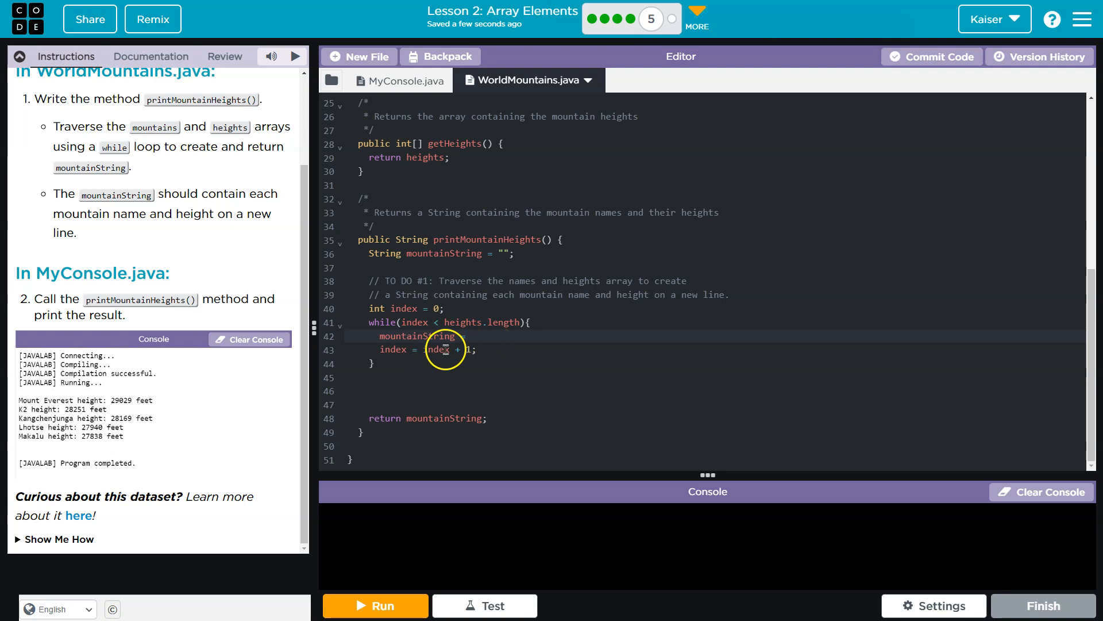
Step: Briefly rework the index increment, undo it, and return to the mountainString statement
double_click(430, 349)
key(BackSpace)
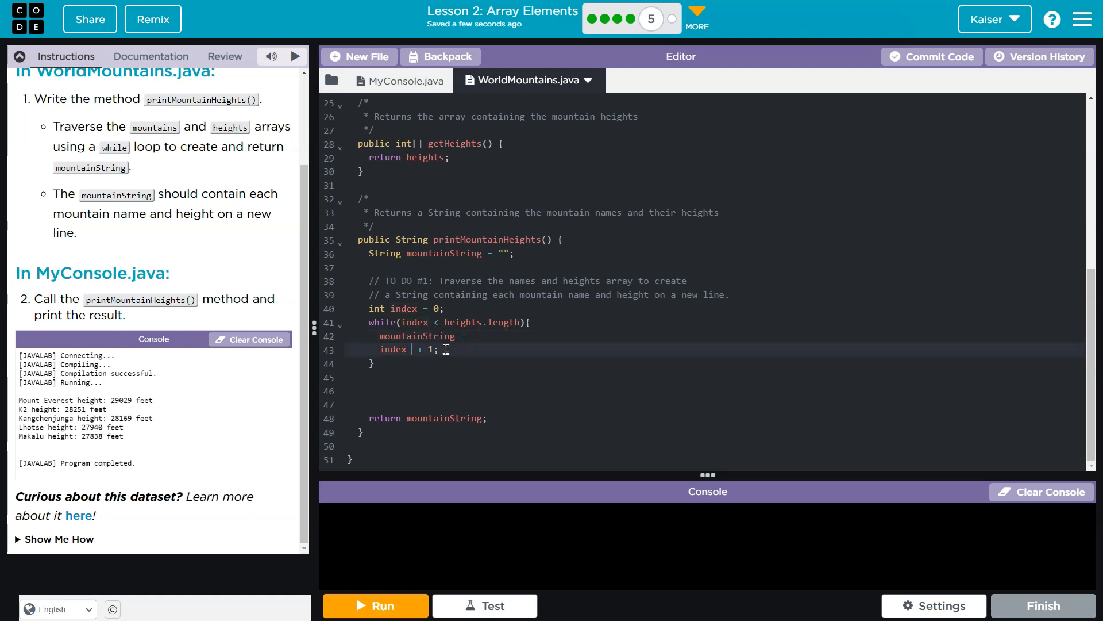
key(BackSpace)
key(BackSpace)
key(BackSpace)
text(=)
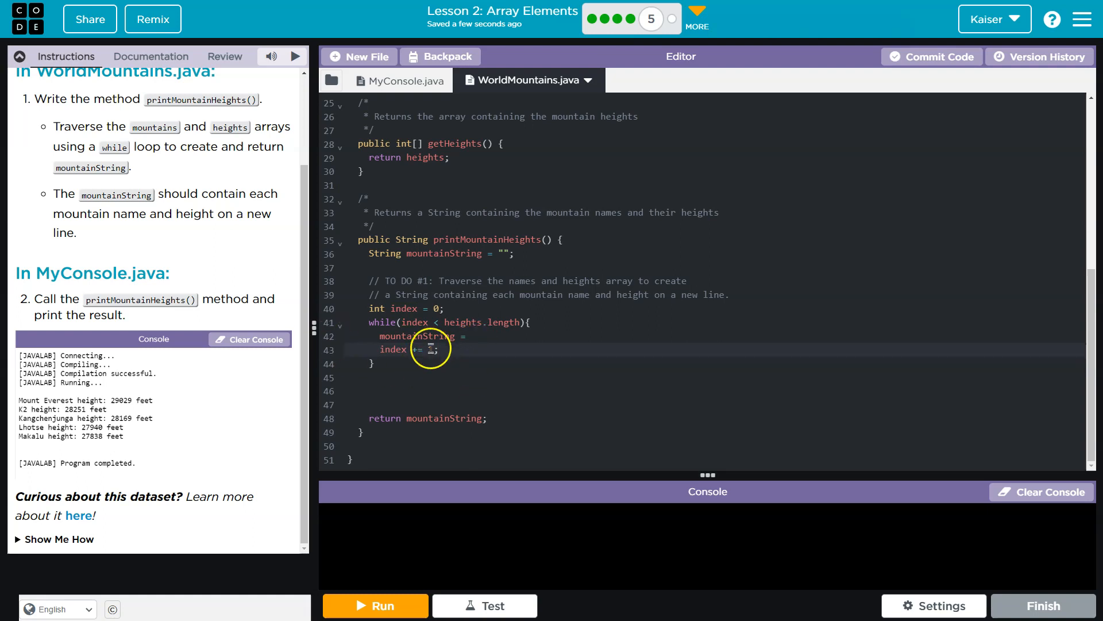
key(ctrl+z)
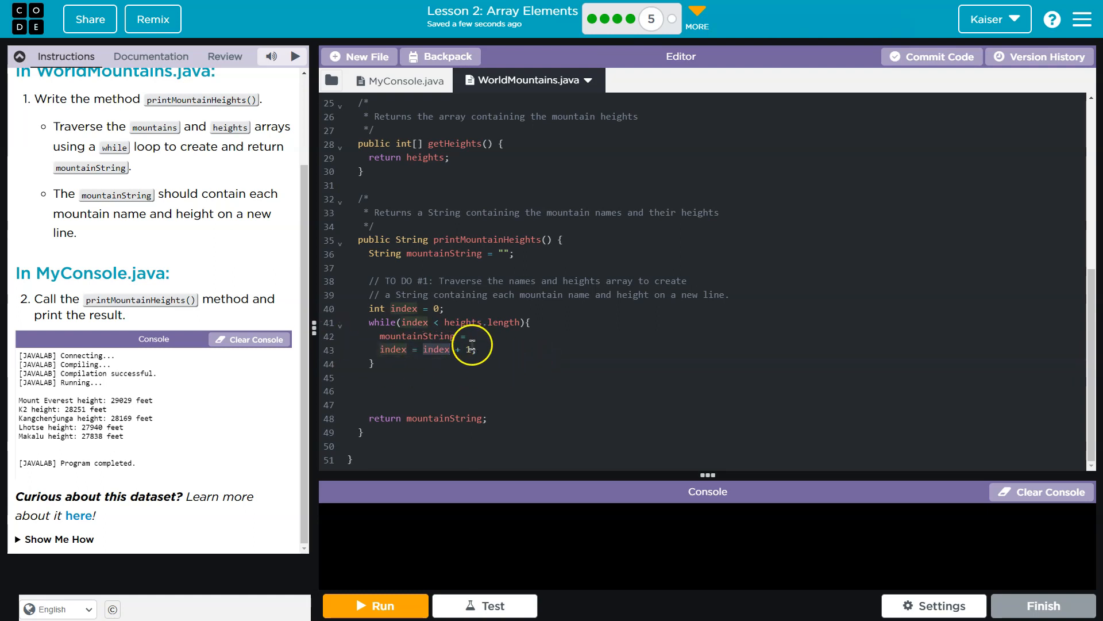
click(473, 335)
double_click(405, 336)
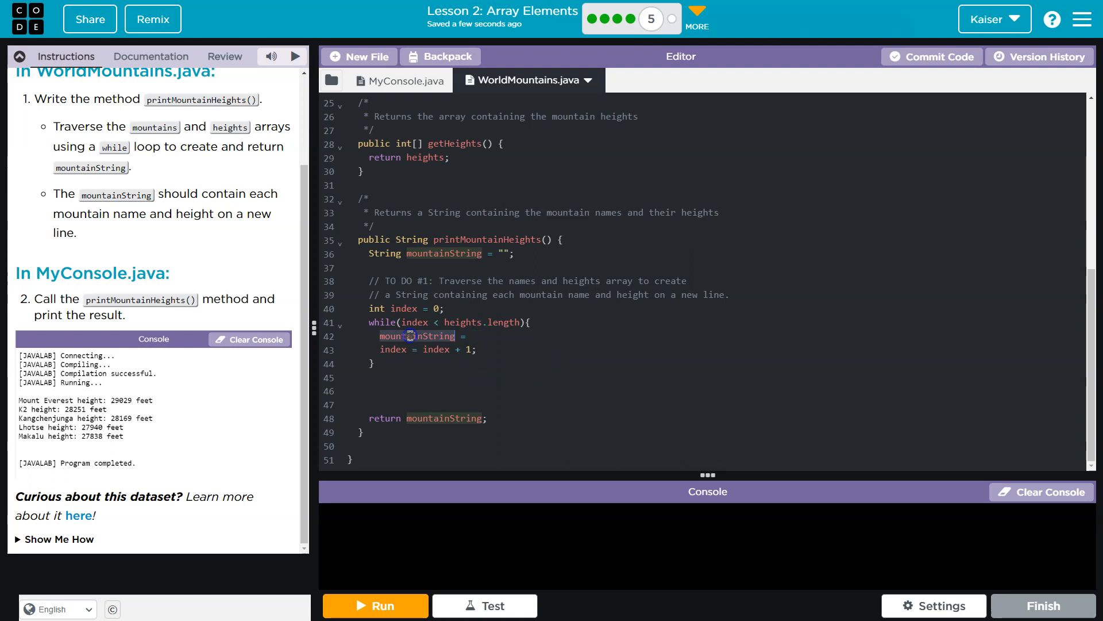
text(mountainString)
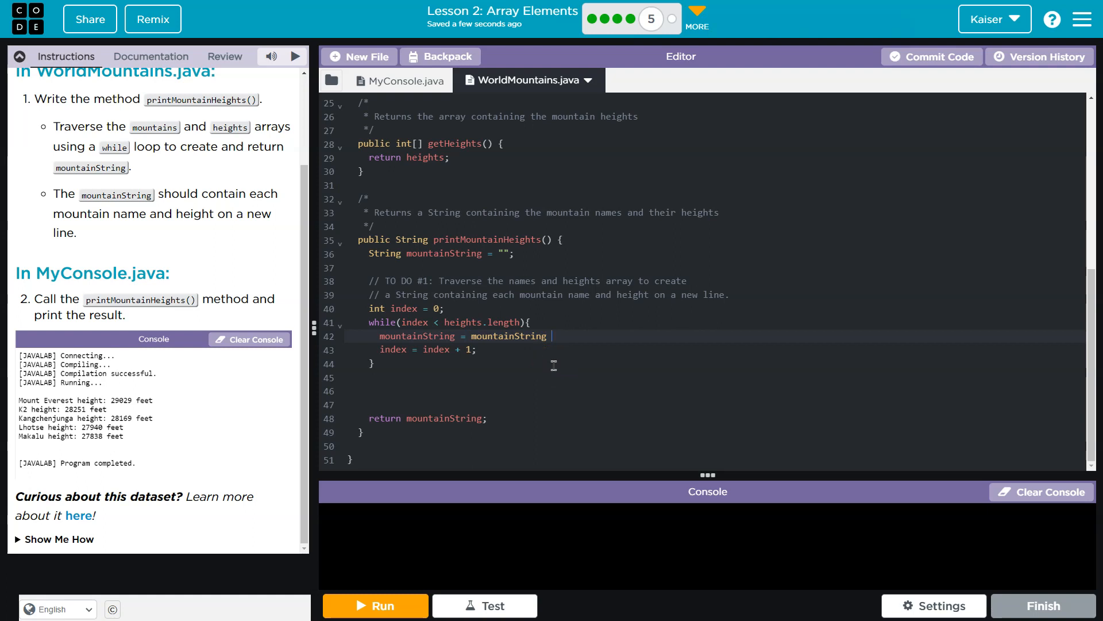
text( +)
text(es)
scroll(268, 379, up, 5)
scroll(405, 319, up, 8)
scroll(422, 259, up, 2)
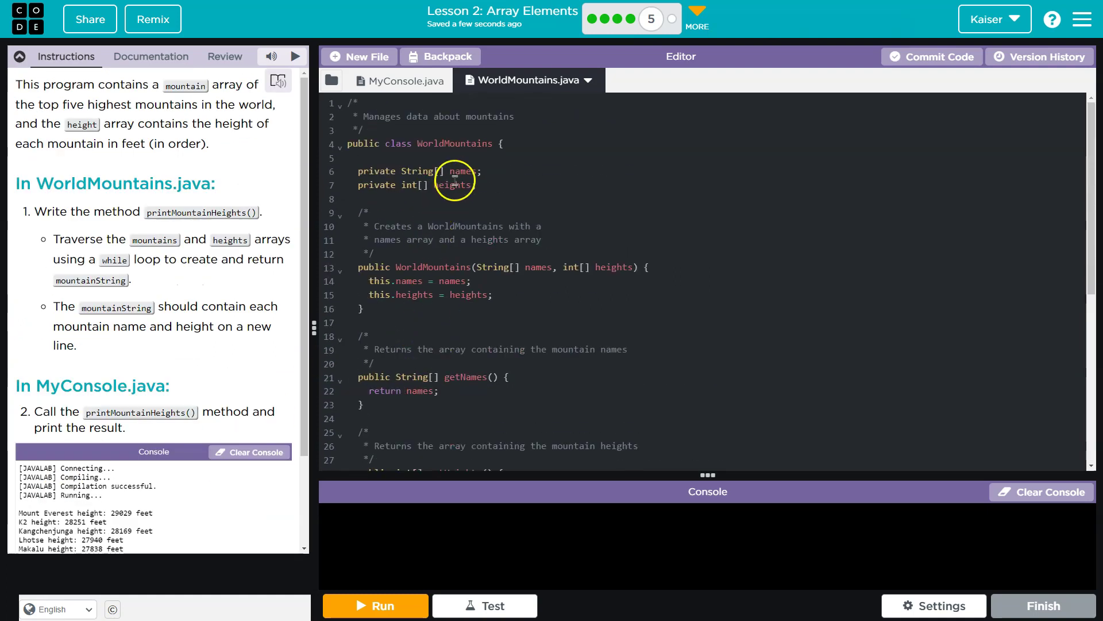
scroll(423, 259, down, 8)
scroll(207, 319, down, 4)
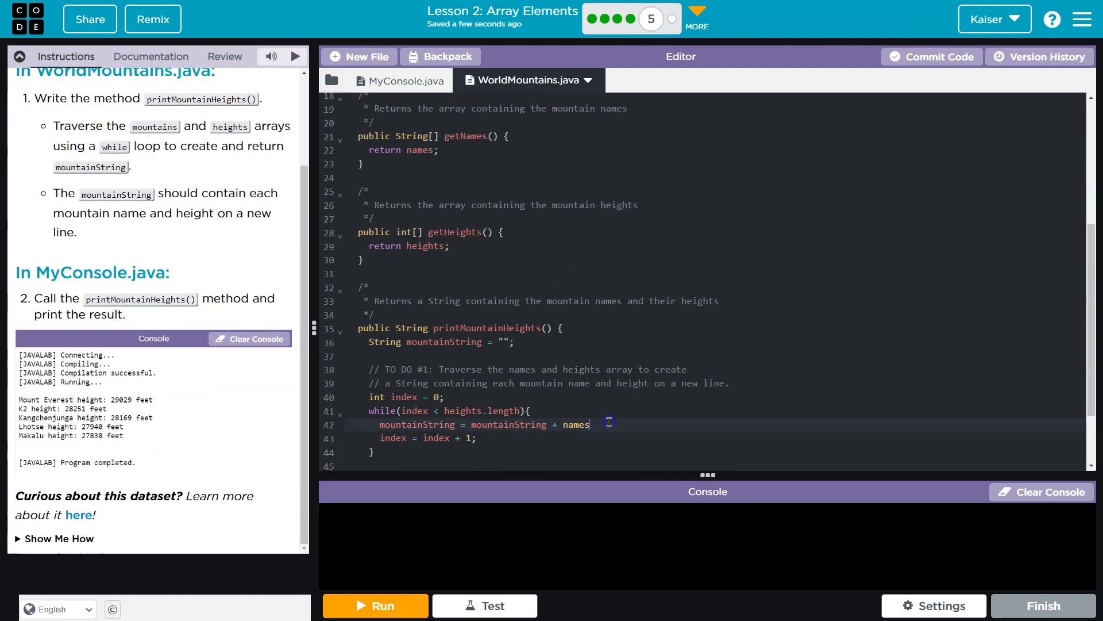
text([)
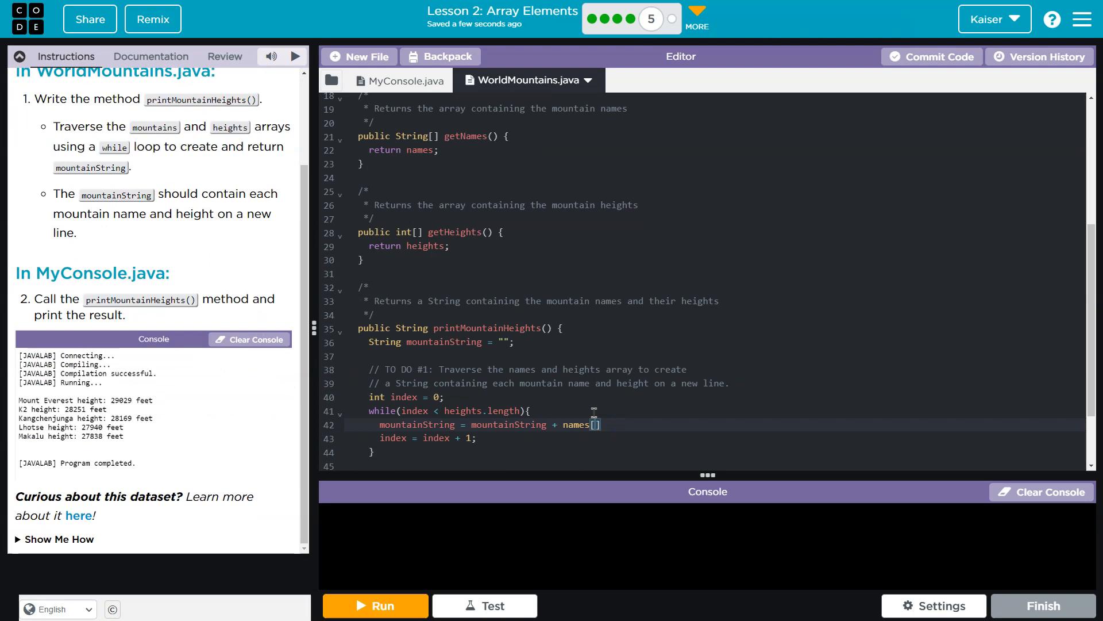
text(ind)
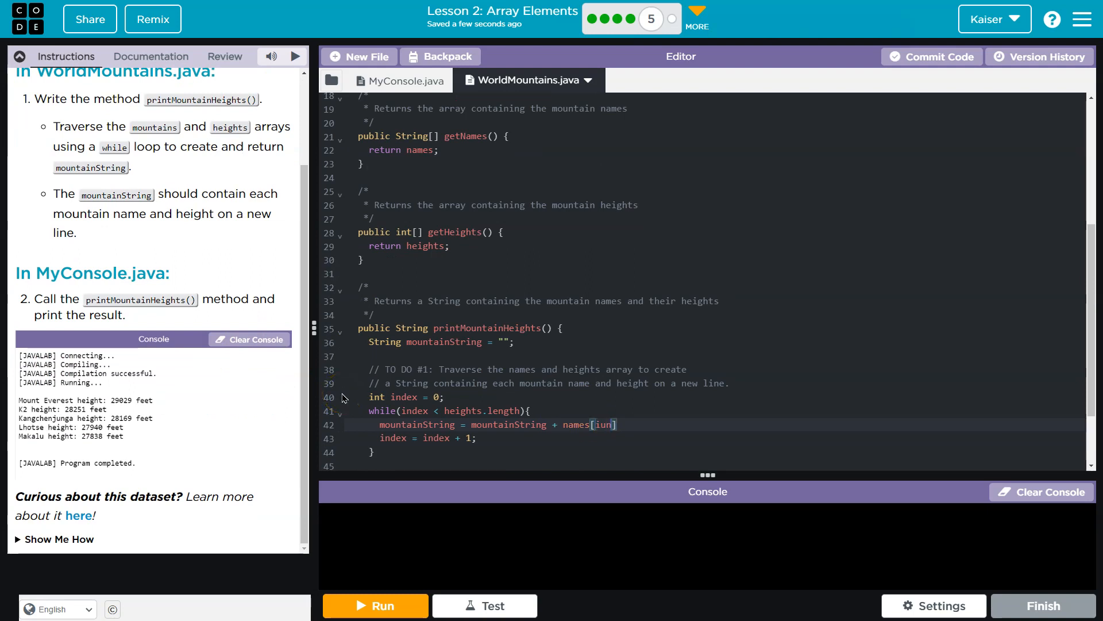
text(ex)
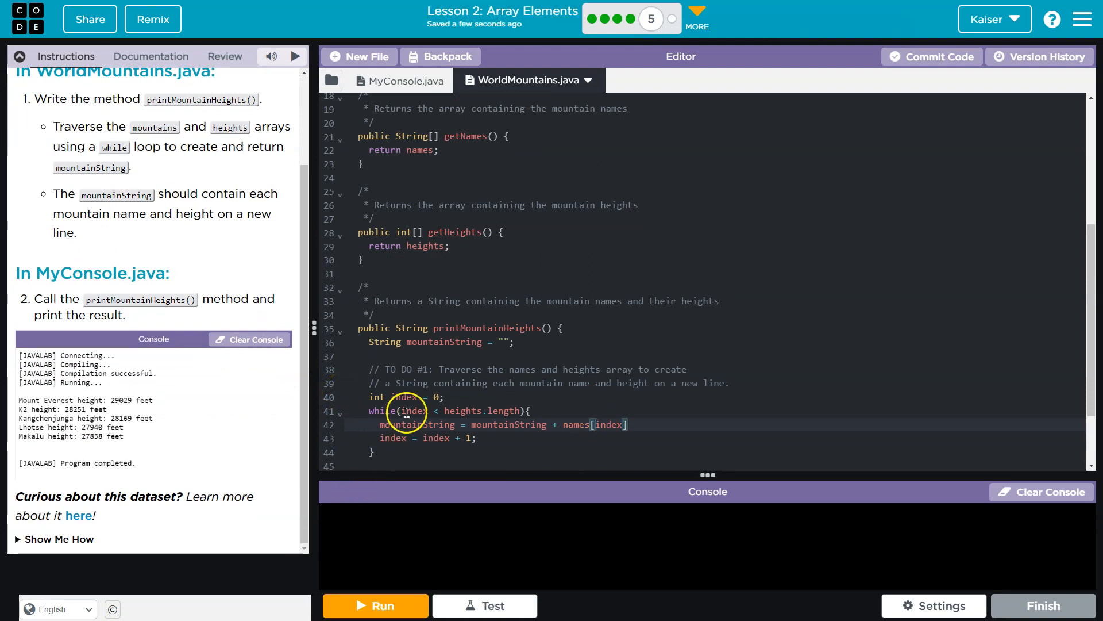
Step: Complete line 42 with names[index] + " height: " + heights[index] + " feet\n"
click(651, 423)
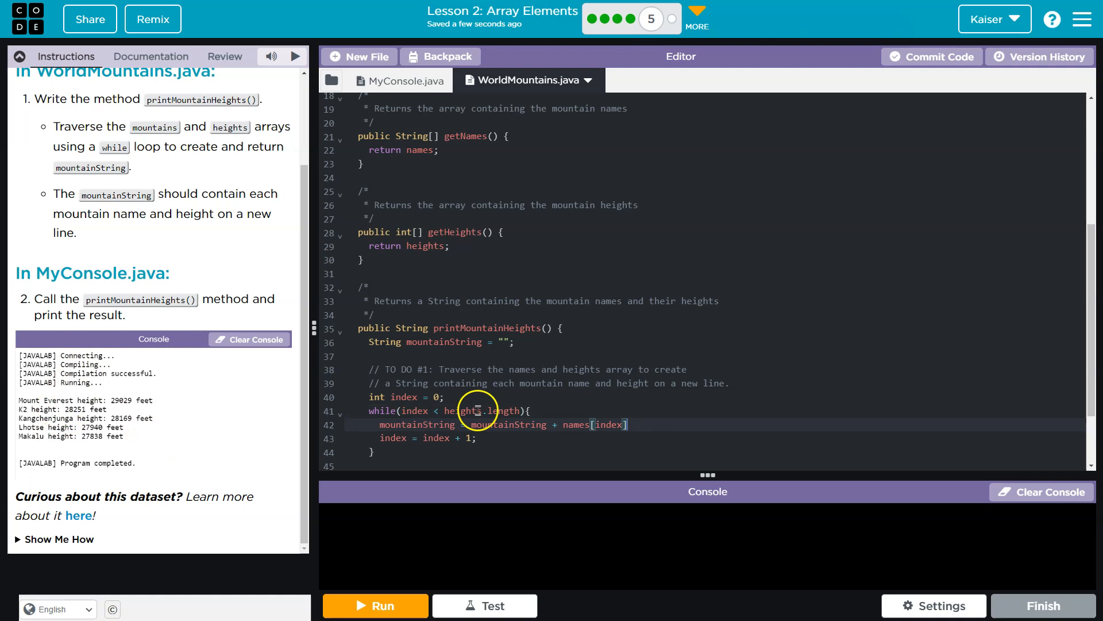
text(")
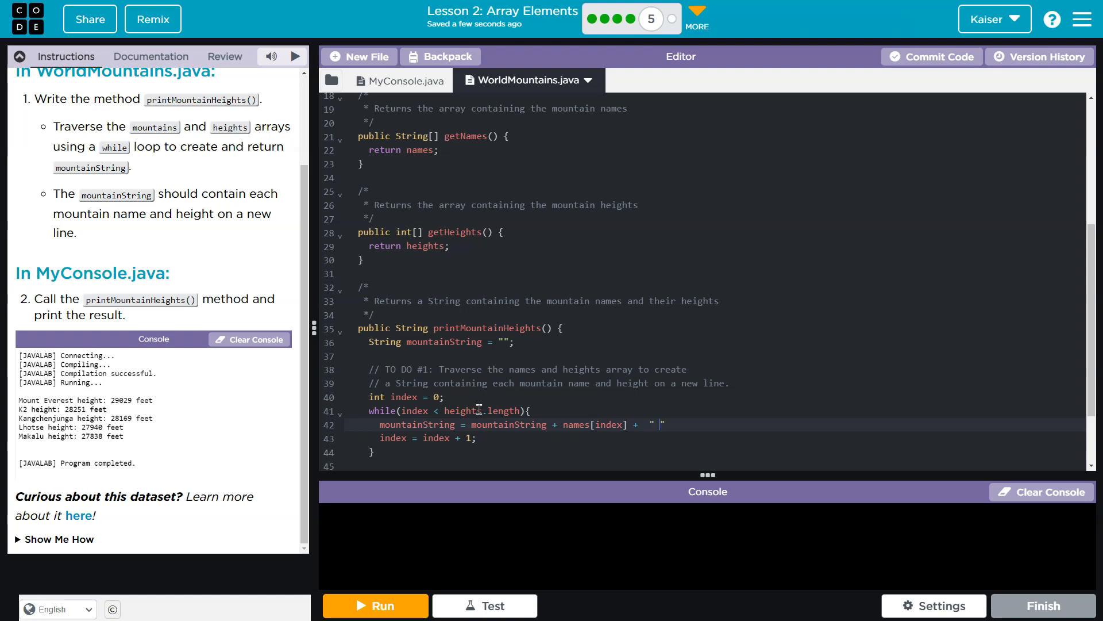
text( height:)
click(655, 425)
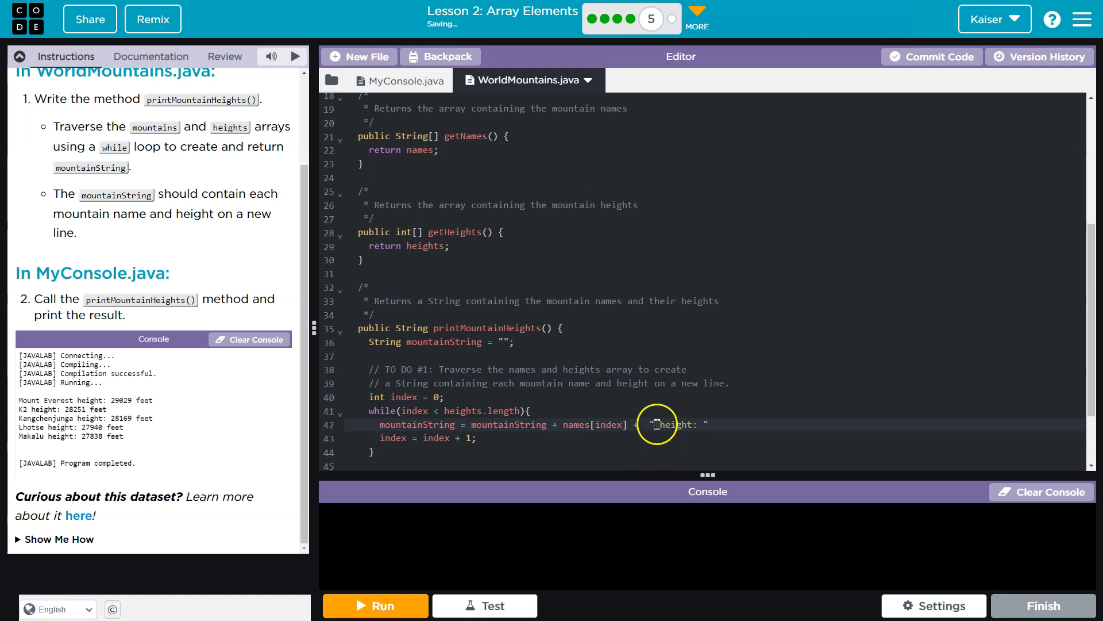
click(666, 424)
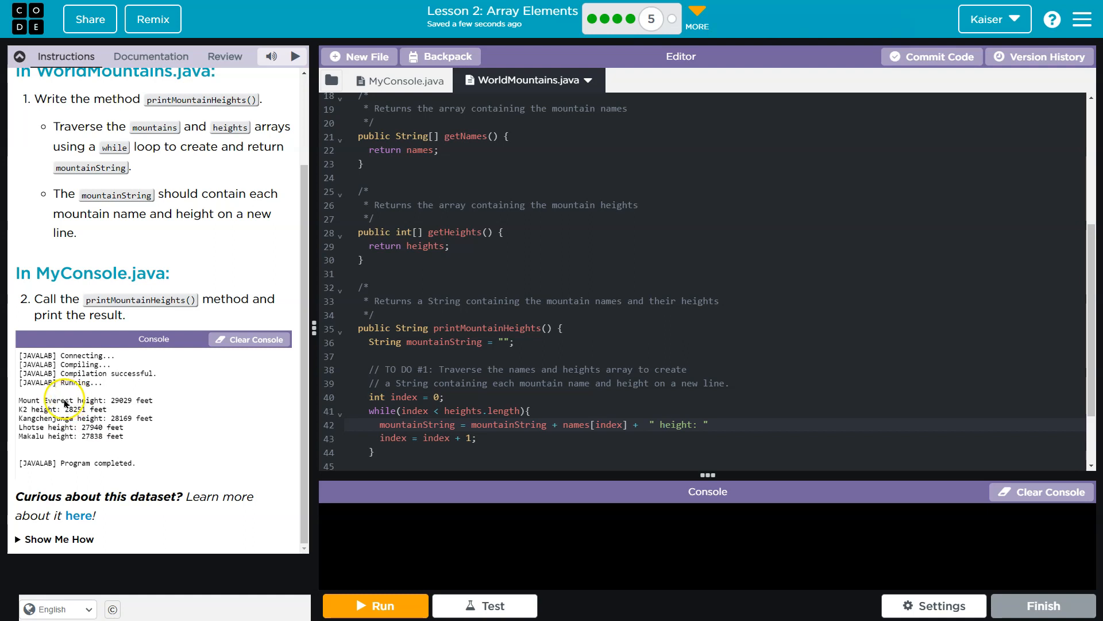
click(711, 424)
click(761, 424)
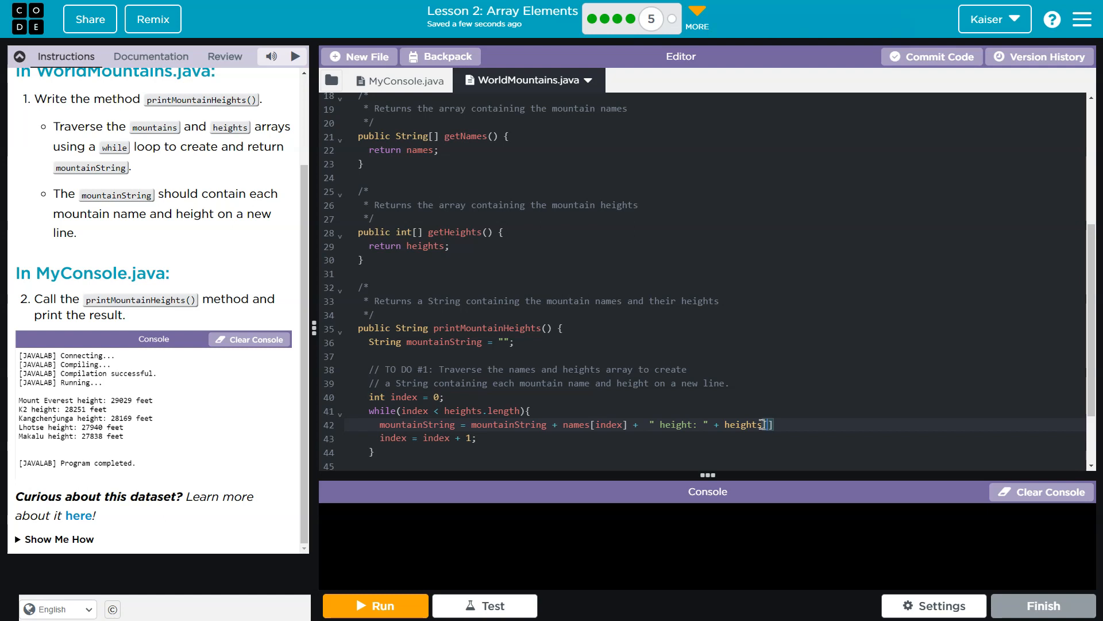
scroll(760, 406, up, 6)
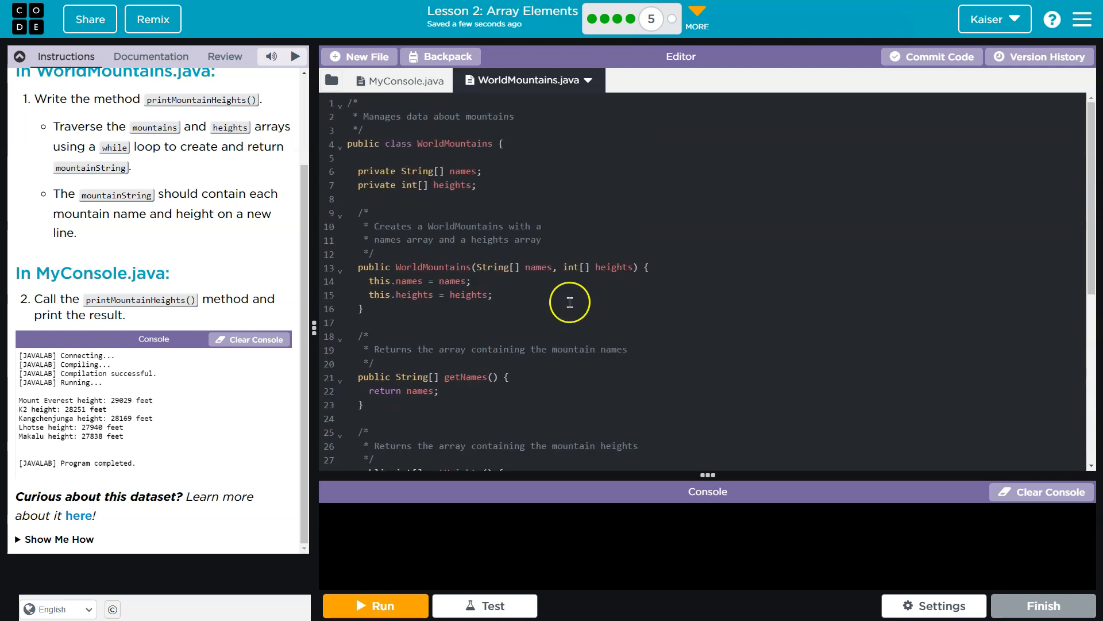
Step: Glance at MyConsole.java twice and return to WorldMountains.java
click(406, 80)
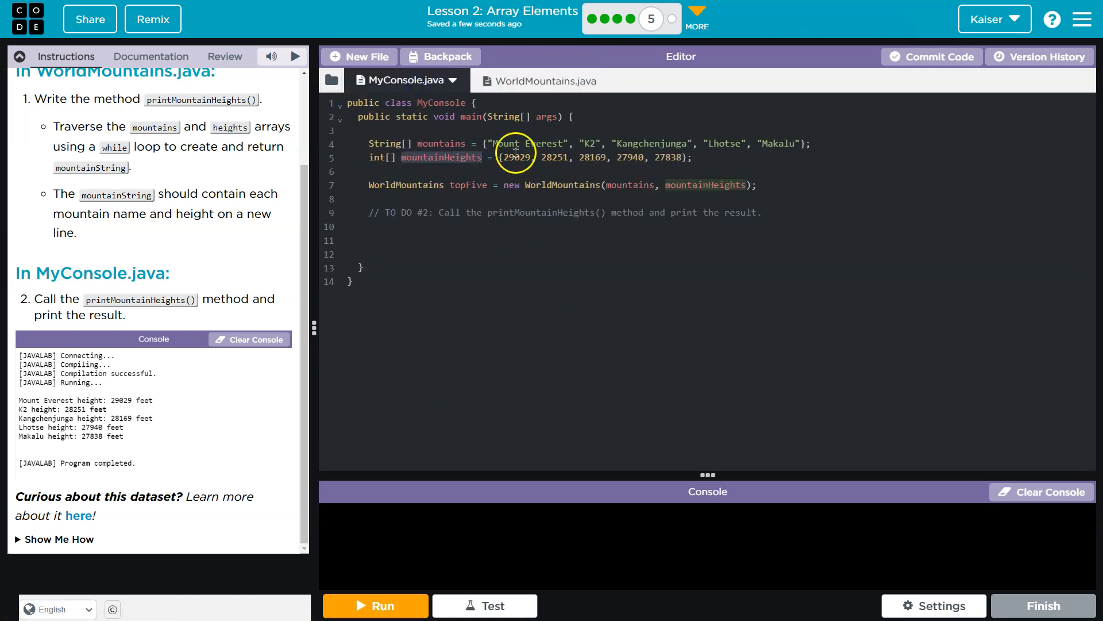
click(528, 79)
scroll(802, 362, down, 4)
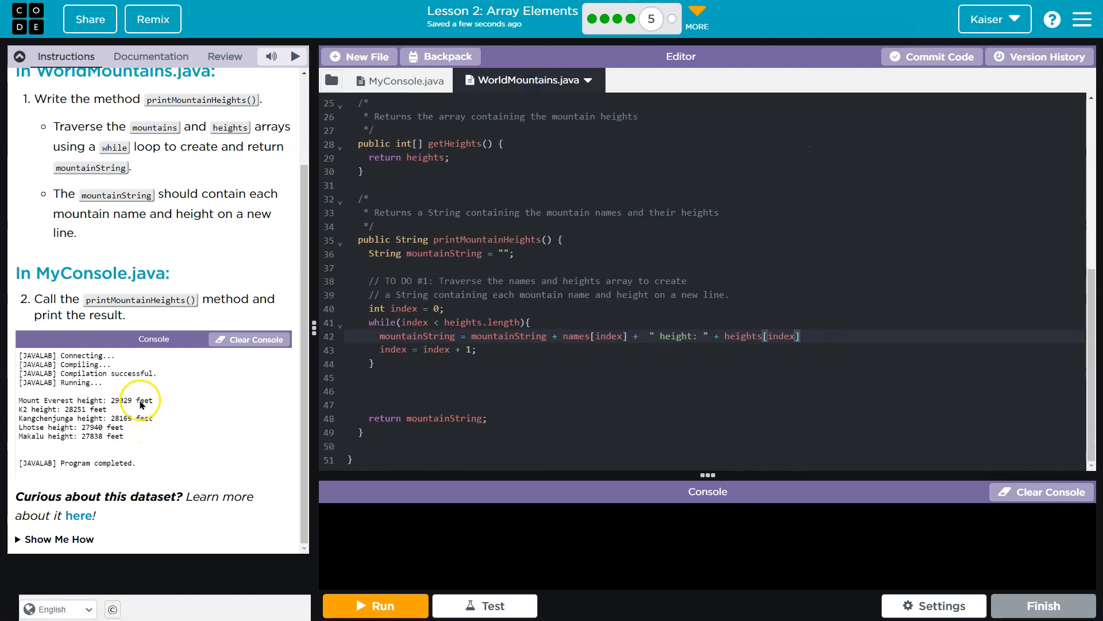
click(406, 81)
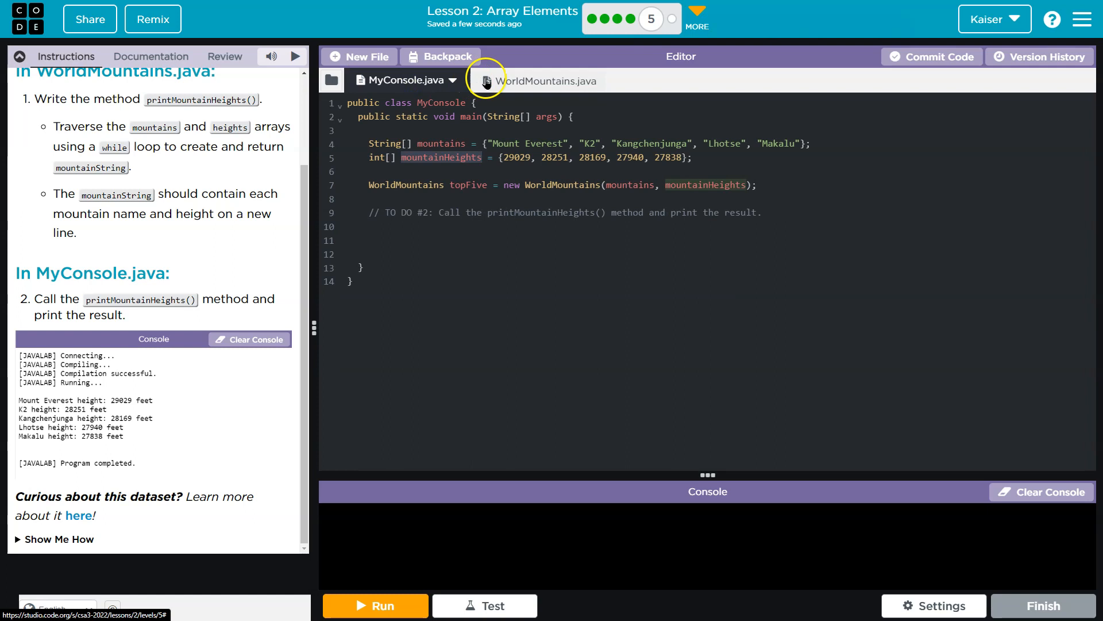
click(529, 79)
scroll(820, 403, down, 4)
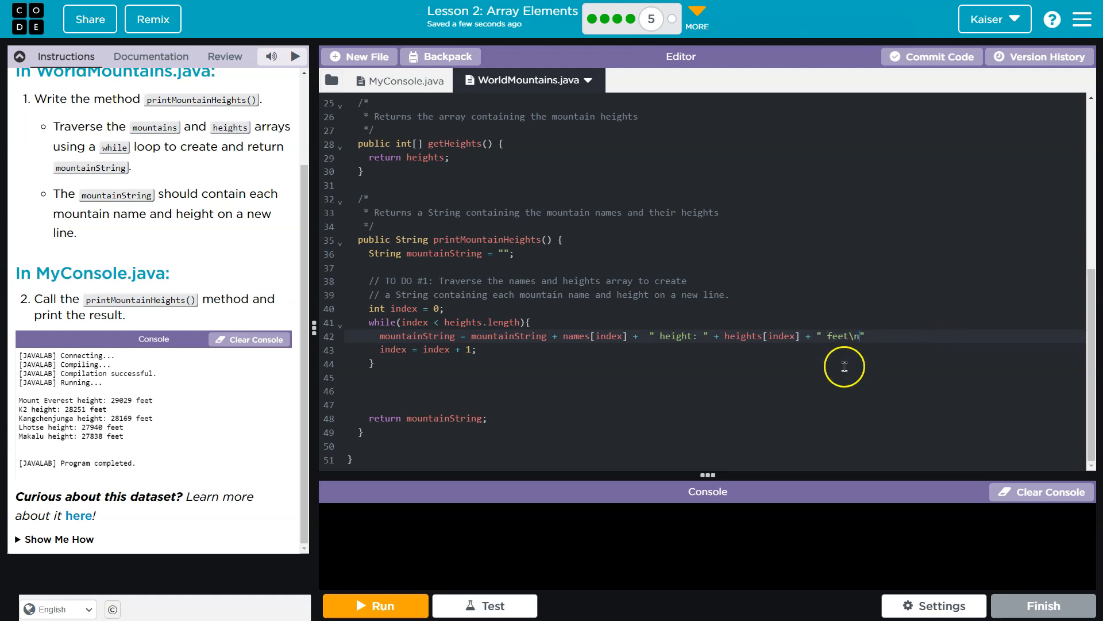
Step: Remove the blank line below the loop and check the names[index] and height terms
click(852, 336)
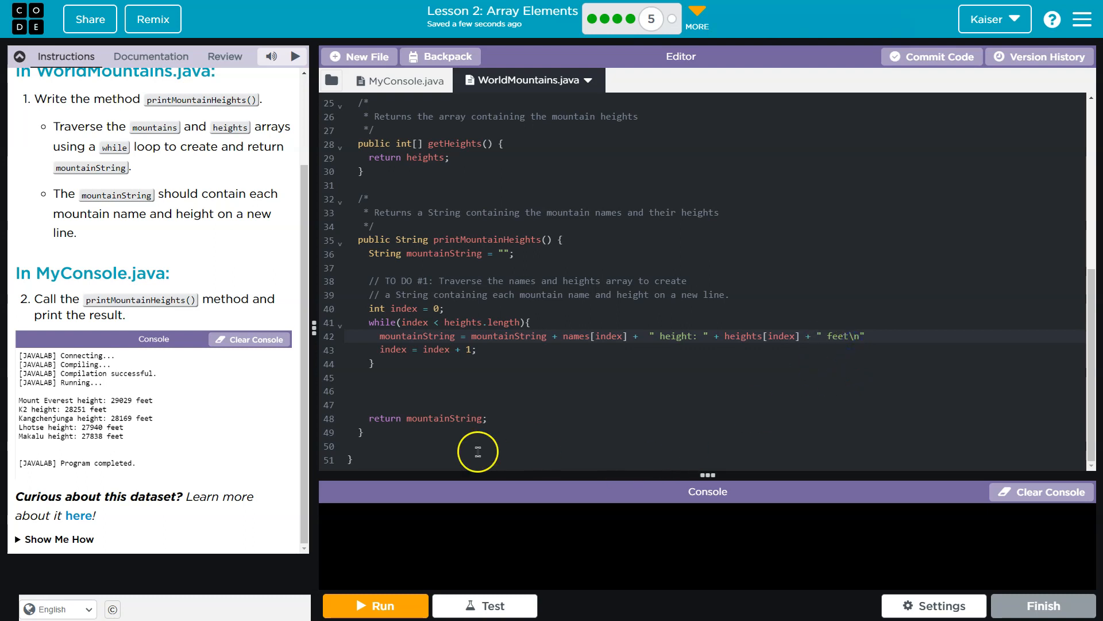
click(456, 390)
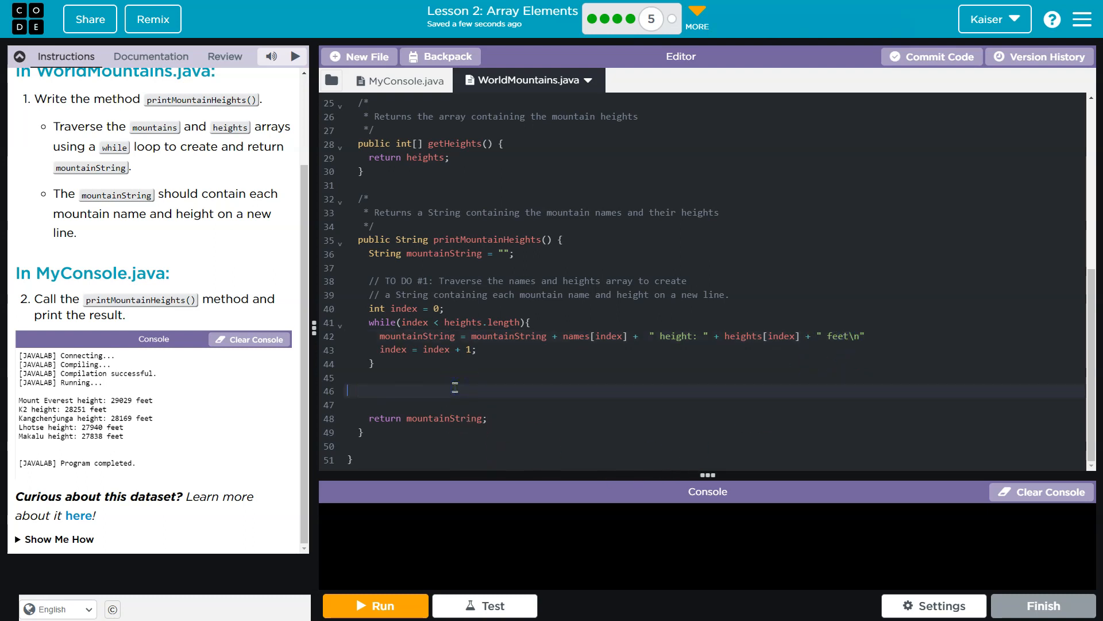
key(BackSpace)
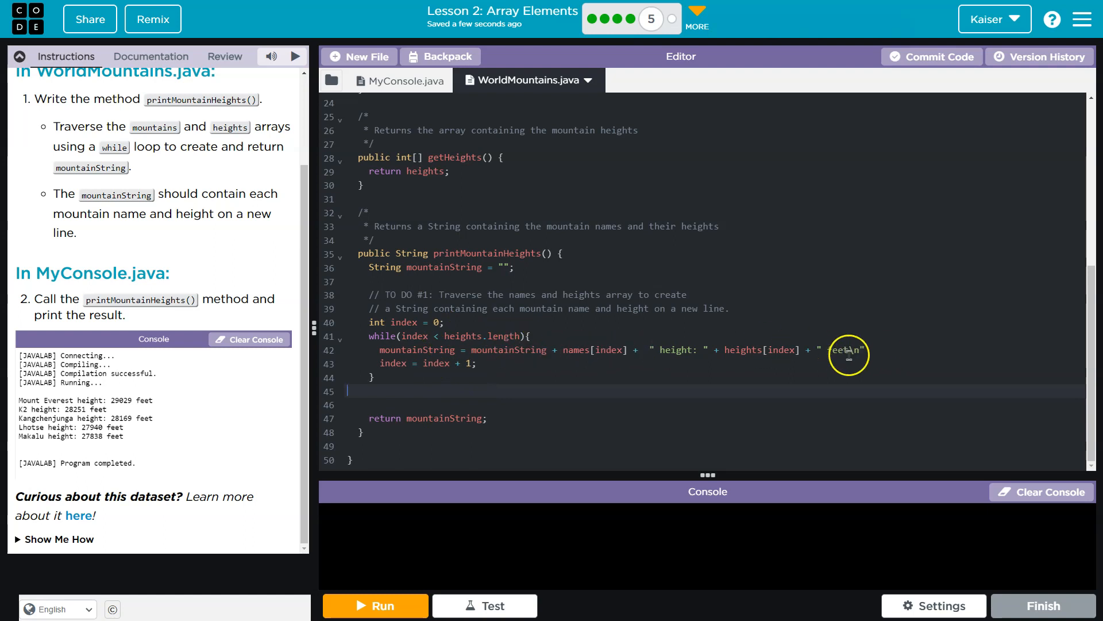
click(524, 348)
click(597, 349)
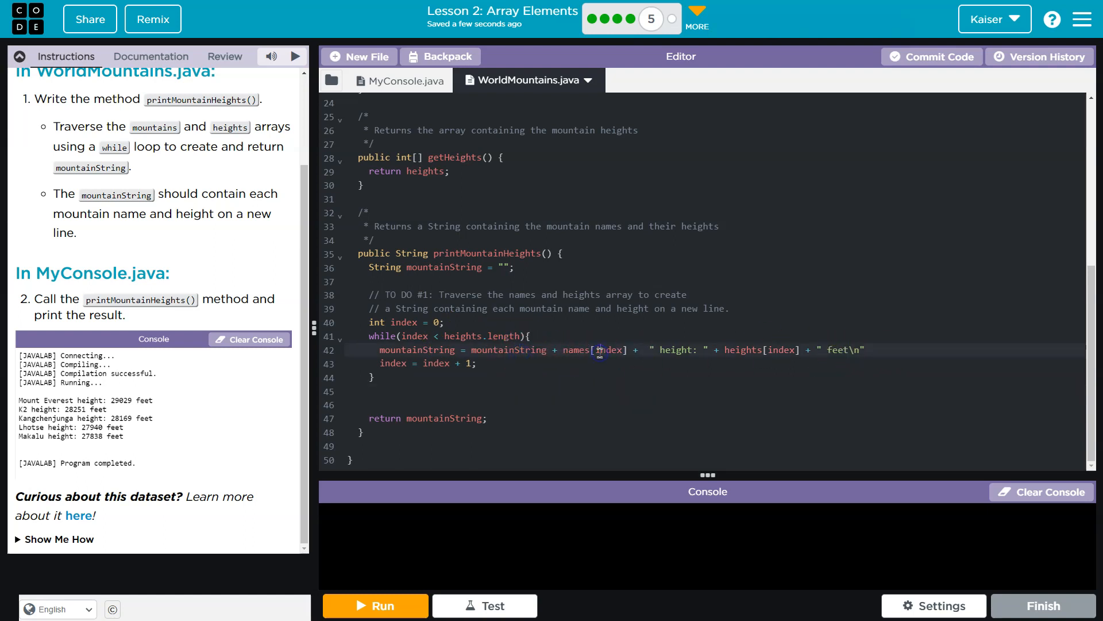
click(655, 350)
Step: Check the feet ending of line 42 and delete the blank line before return mountainString
click(754, 363)
click(820, 351)
click(727, 350)
click(842, 349)
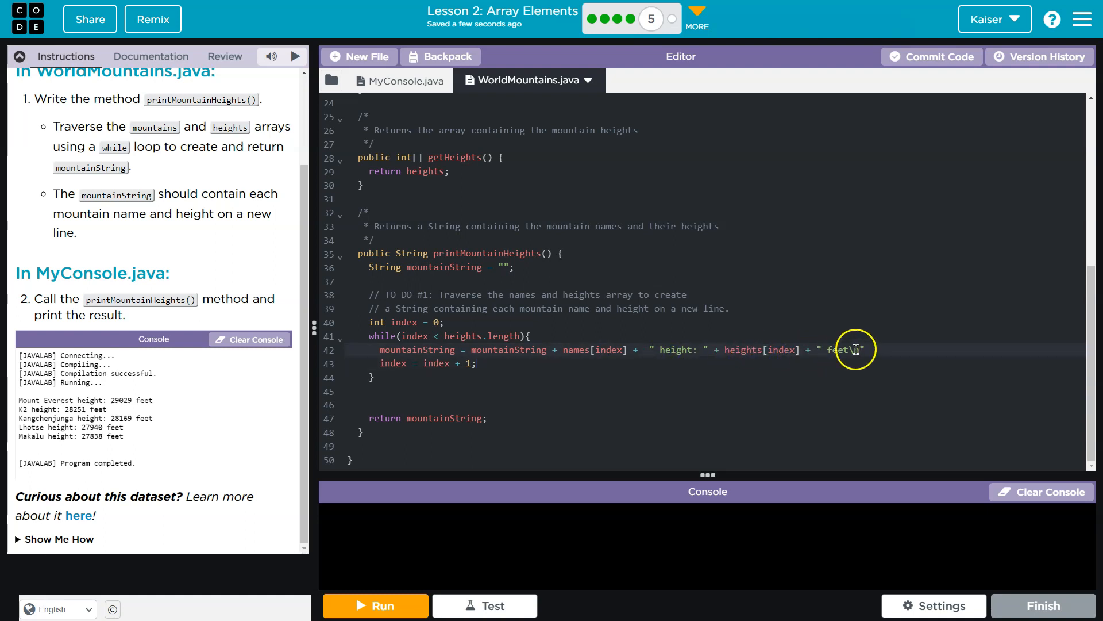
click(461, 404)
key(BackSpace)
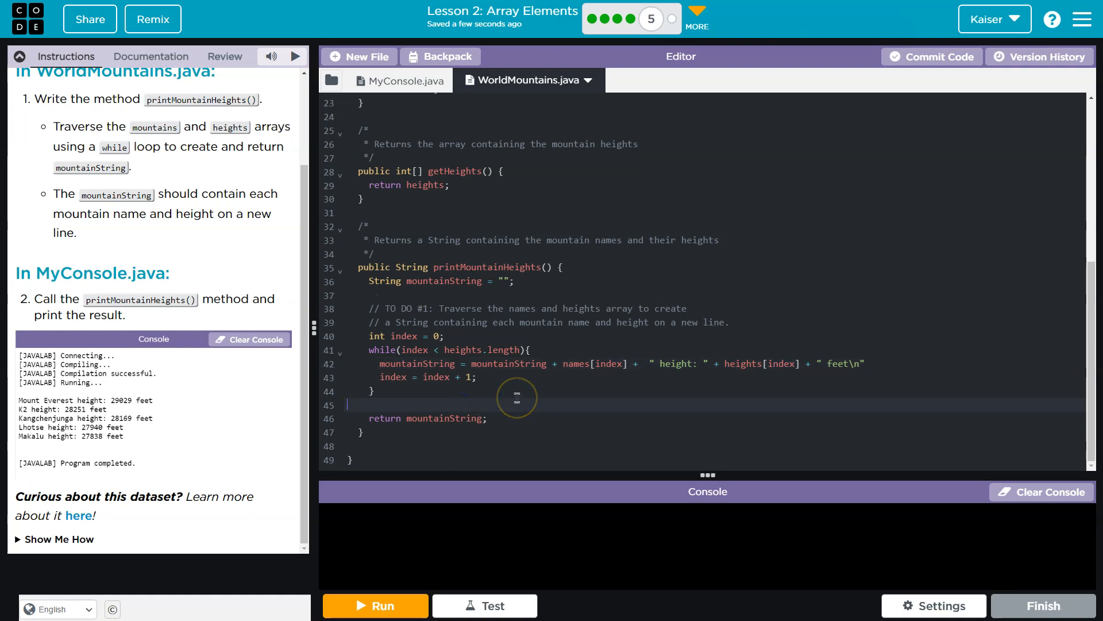
click(446, 418)
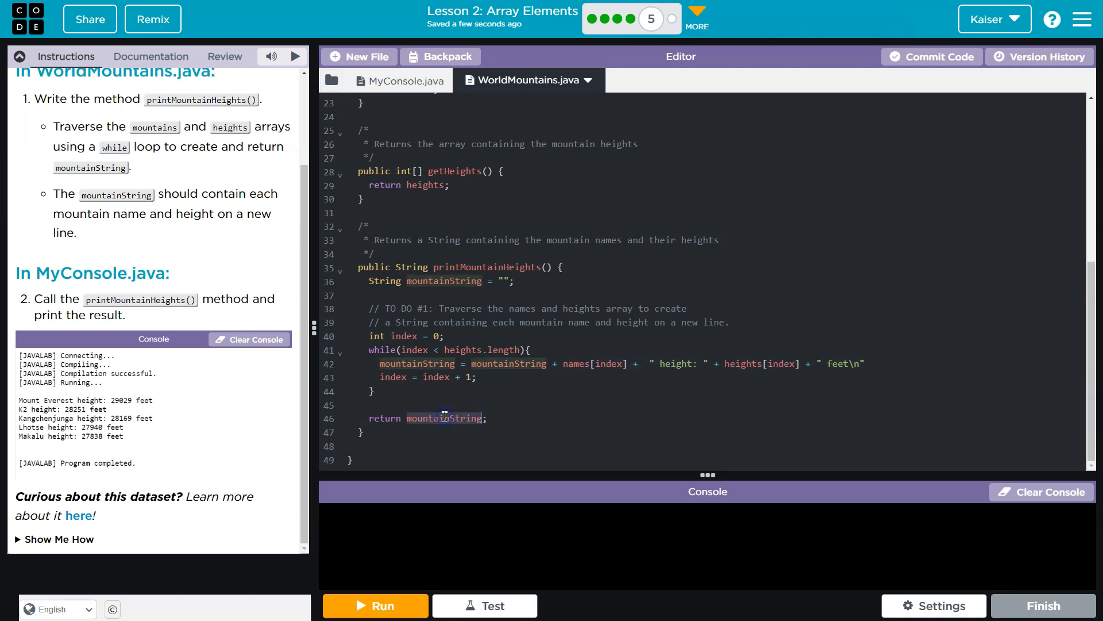
Step: Write the topFive.printMountainHeight() call on line 10 of MyConsole.java under TO DO #2
click(404, 79)
click(510, 227)
text(topFive.)
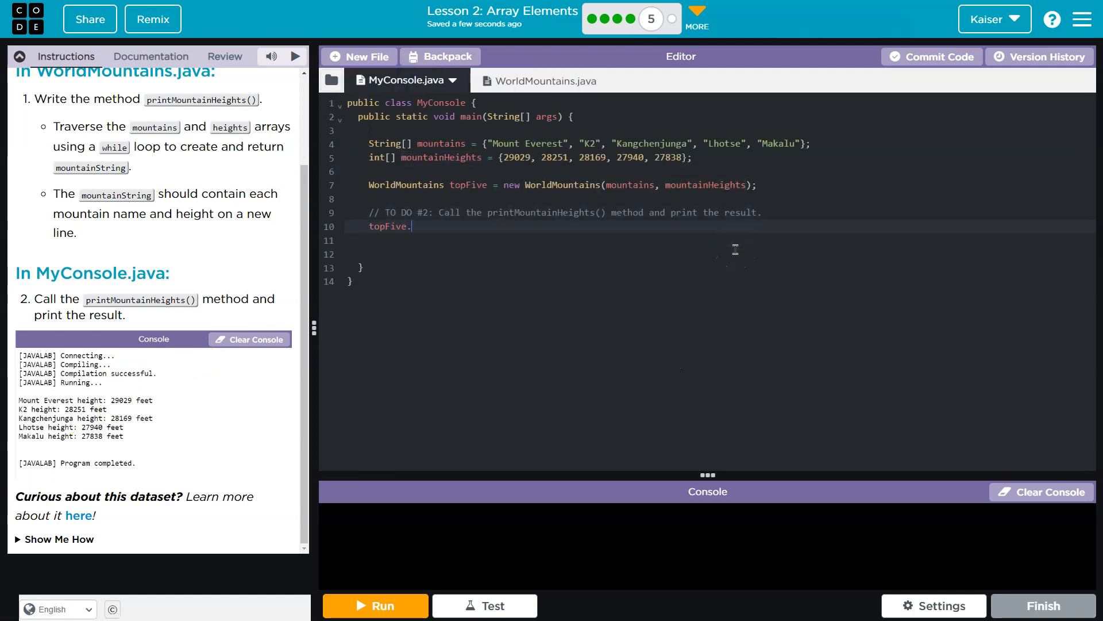
text(inHeight();)
double_click(546, 212)
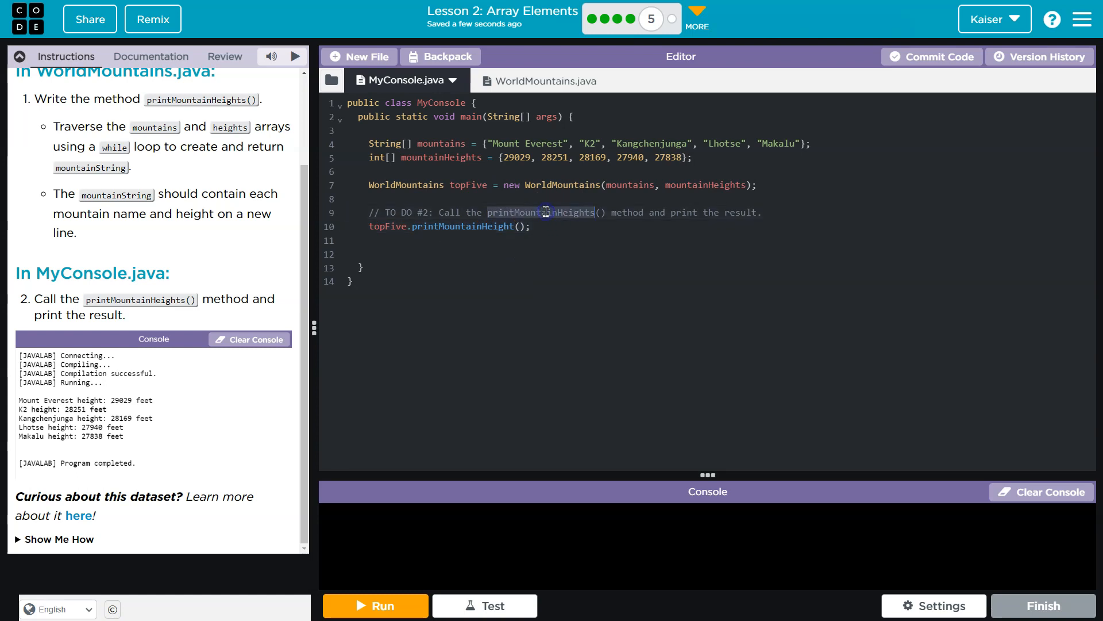
Step: Check the printMountainHeights header and its String return type in WorldMountains.java
click(546, 80)
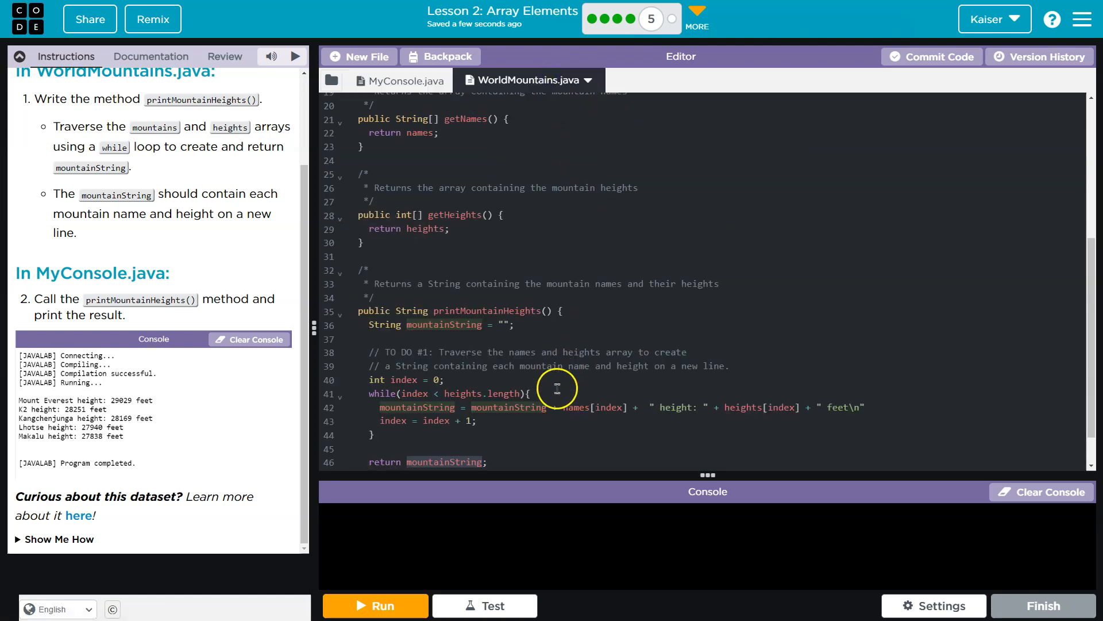
click(550, 365)
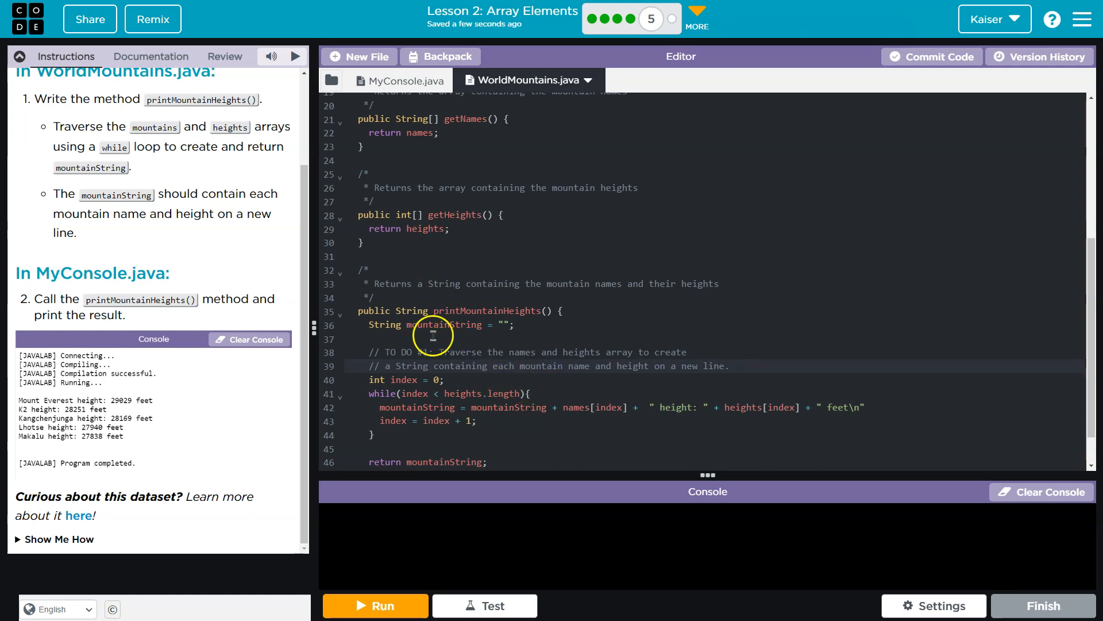
scroll(192, 298, up, 1)
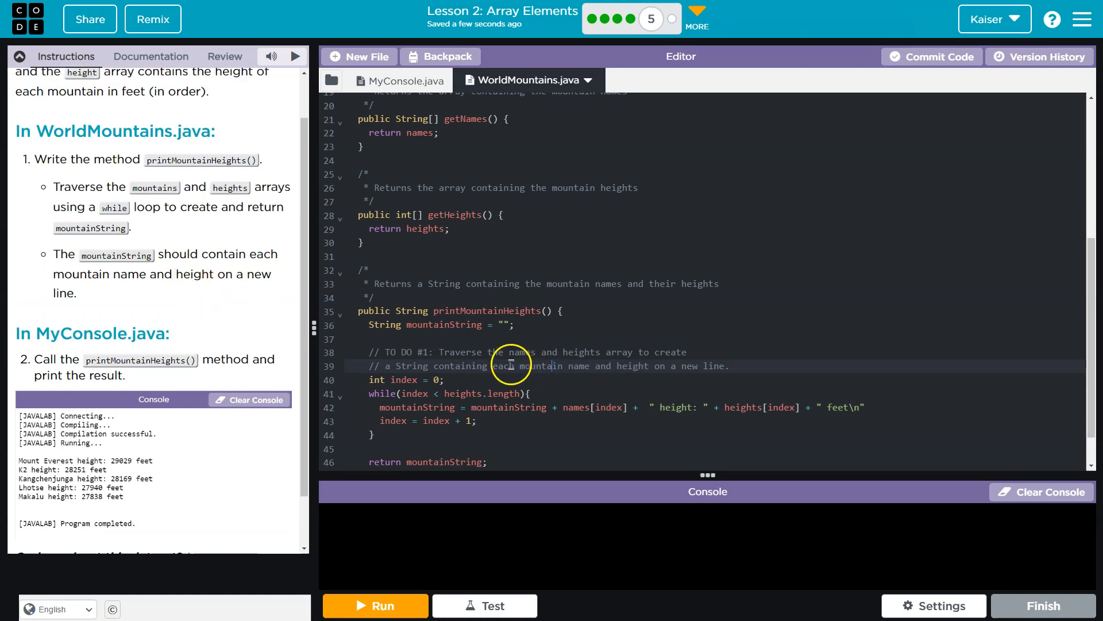
click(450, 312)
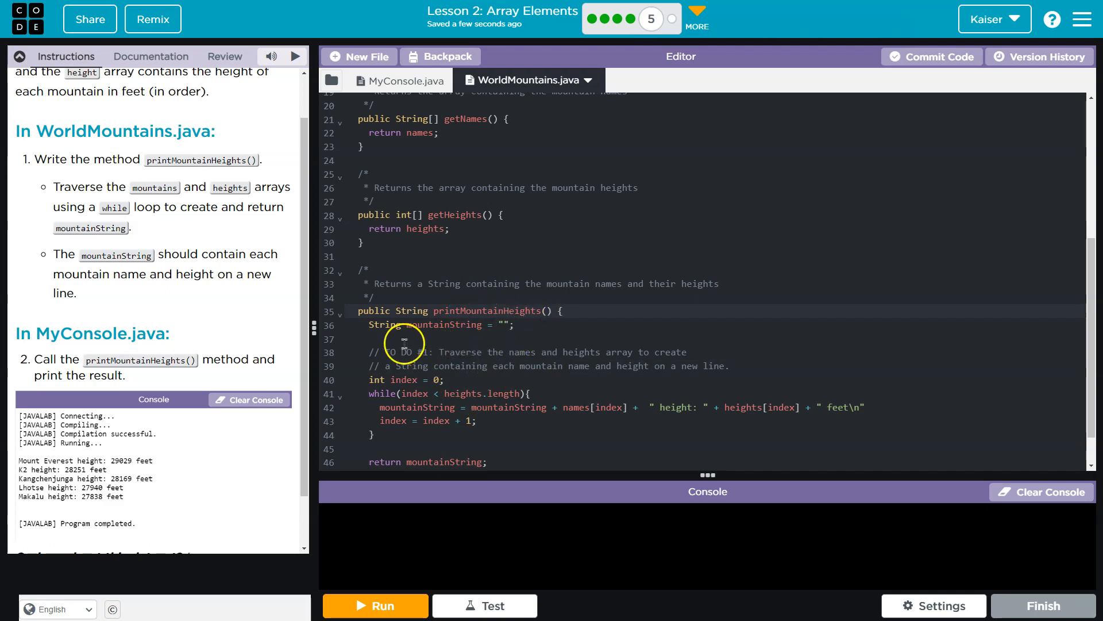
click(411, 312)
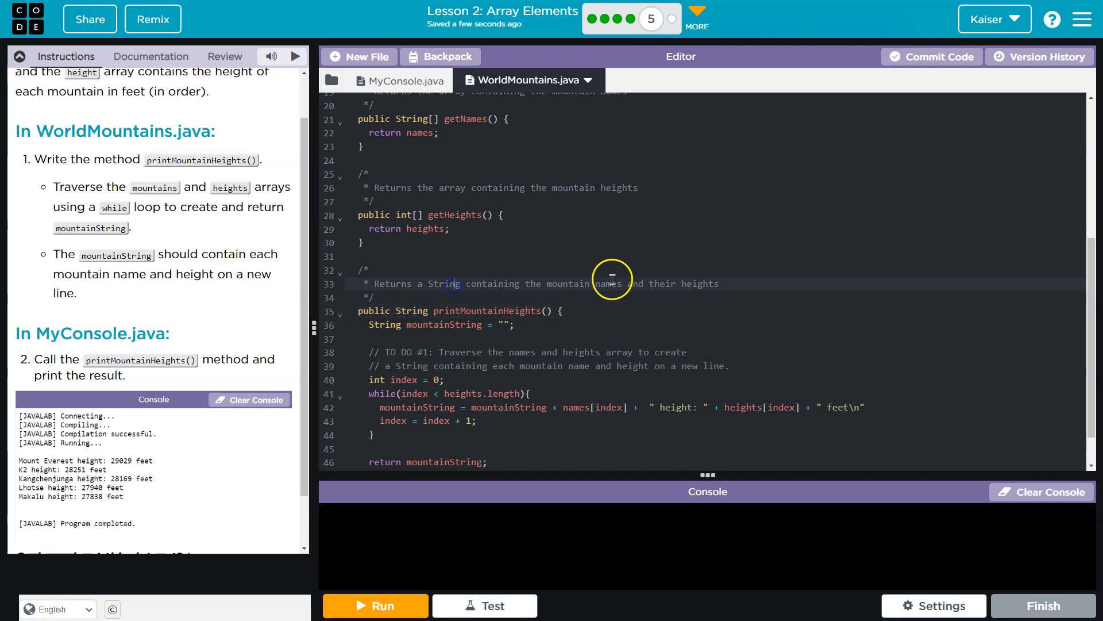
click(406, 81)
Step: Store the call in 'String result = ...' and add System.out.println(result) on the next line
click(372, 226)
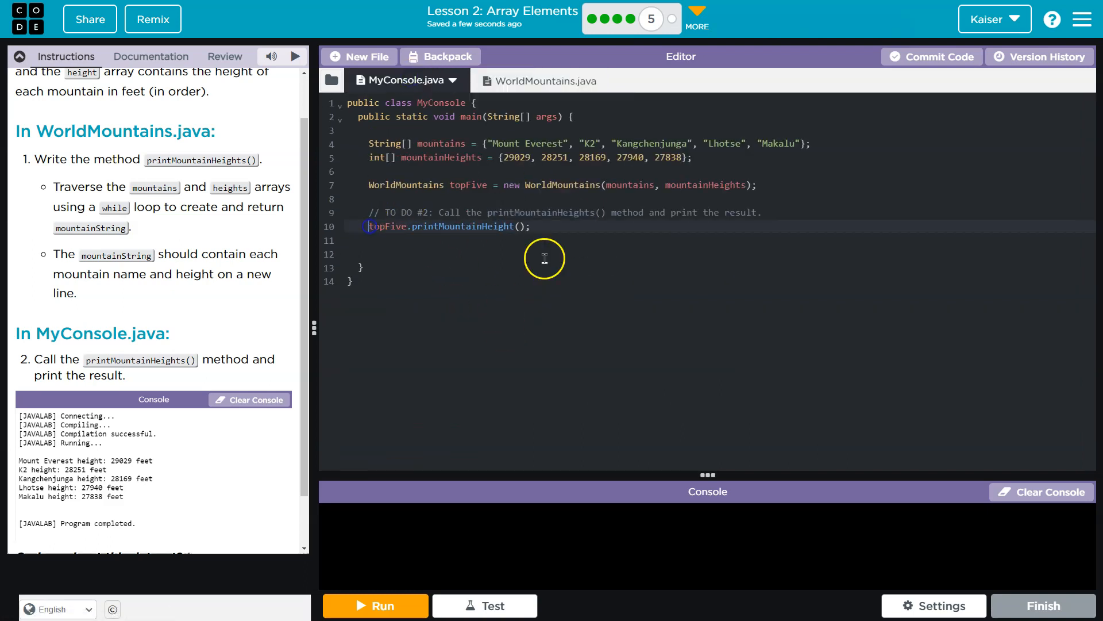
text(String )
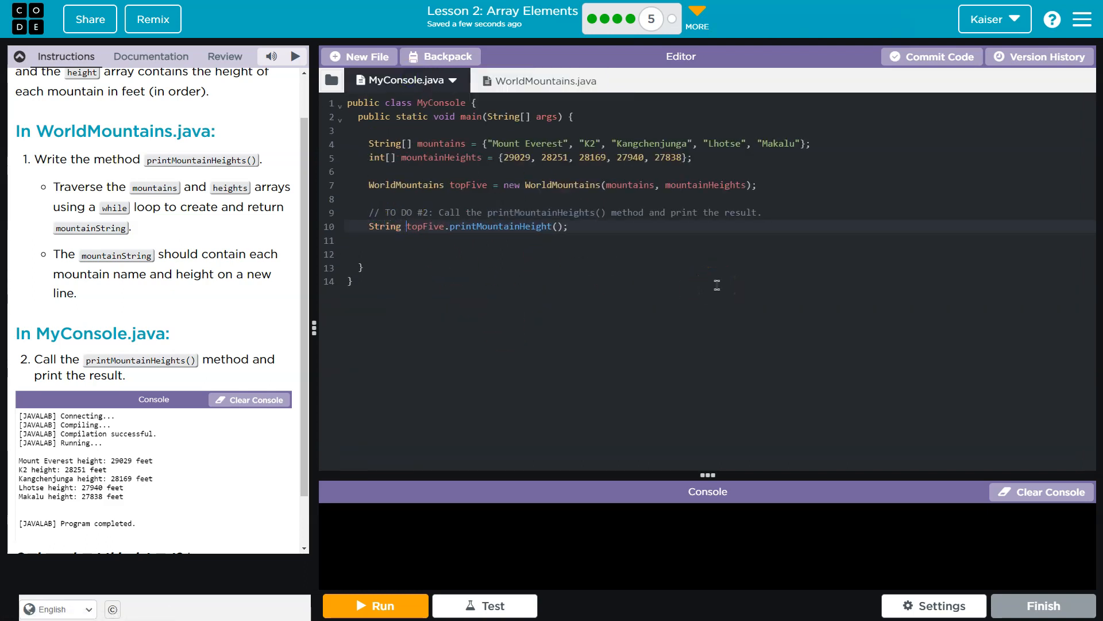
text(result =)
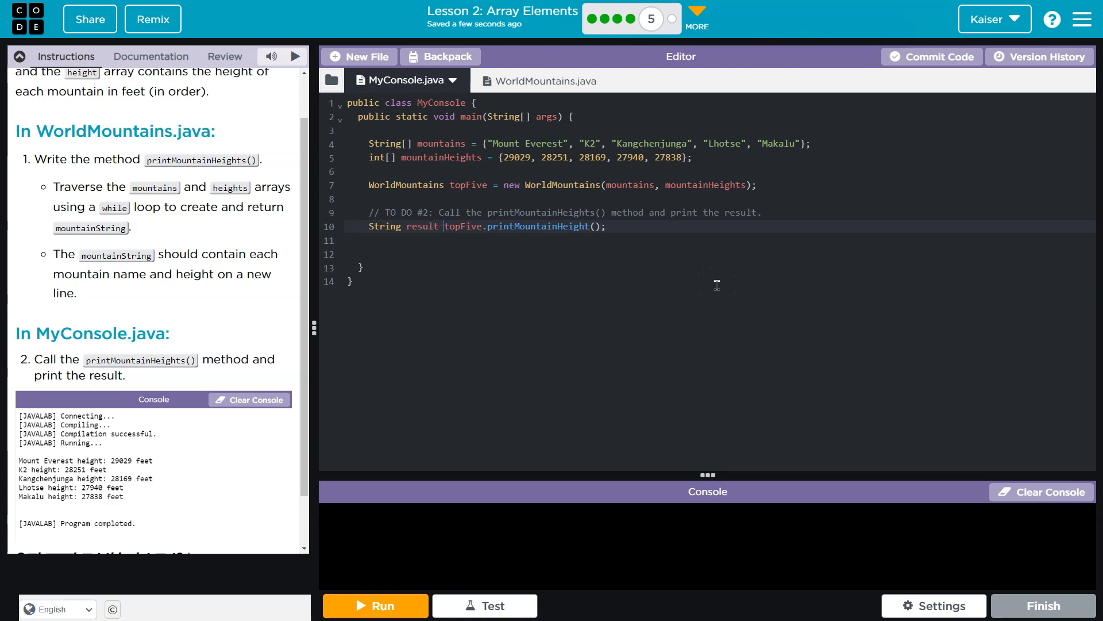
key(End)
key(Return)
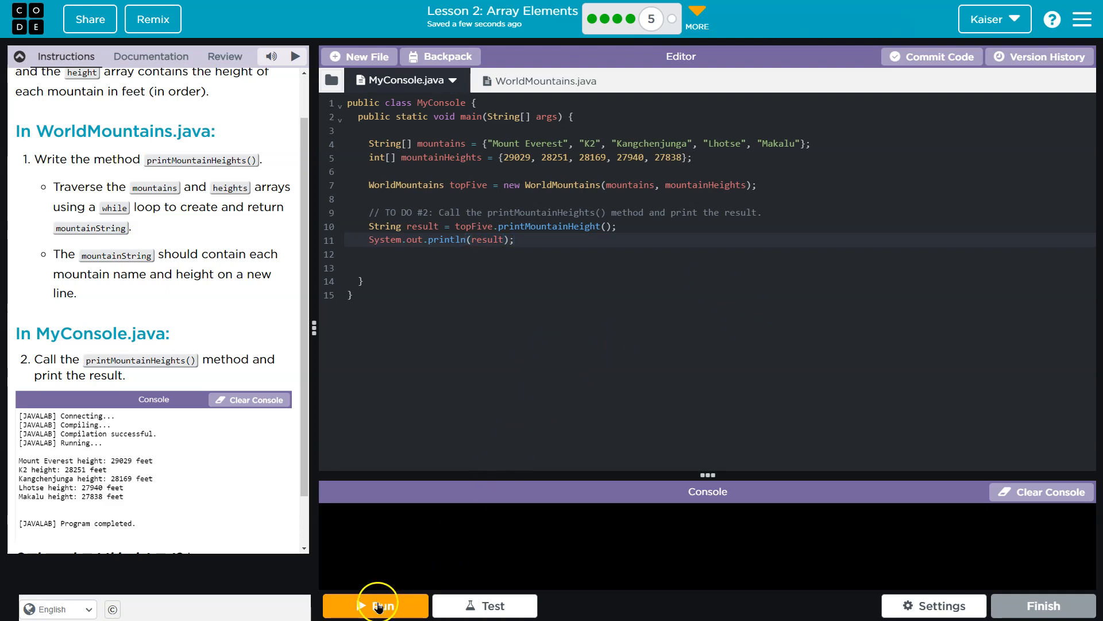
Step: Run, read the compile error, add the missing ';' on line 42 of WorldMountains.java, and rerun
click(379, 606)
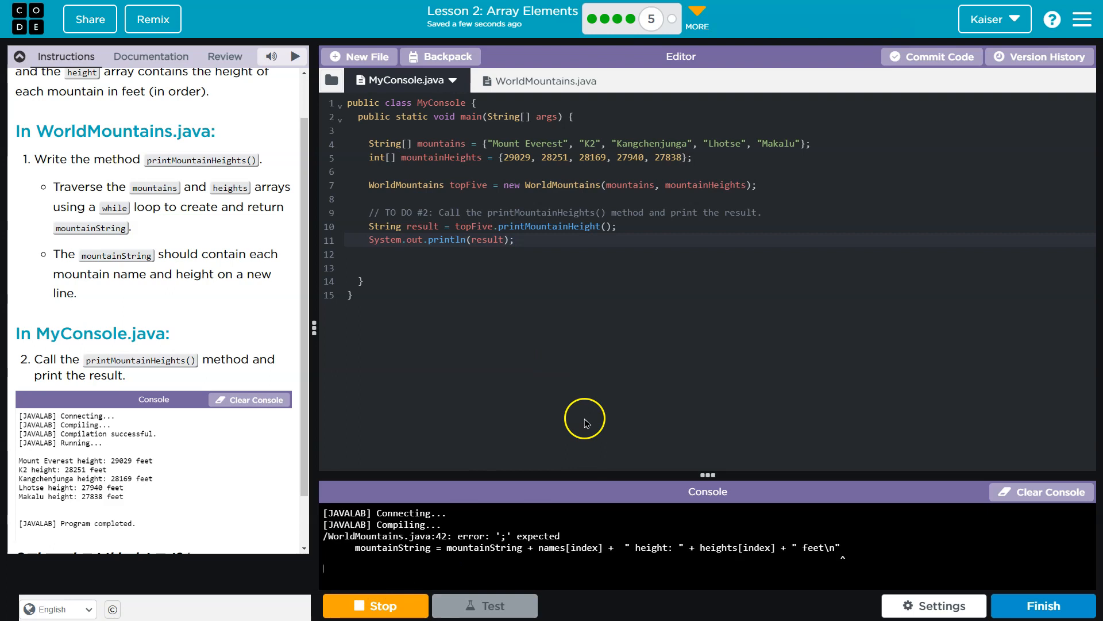
drag(571, 473, 577, 356)
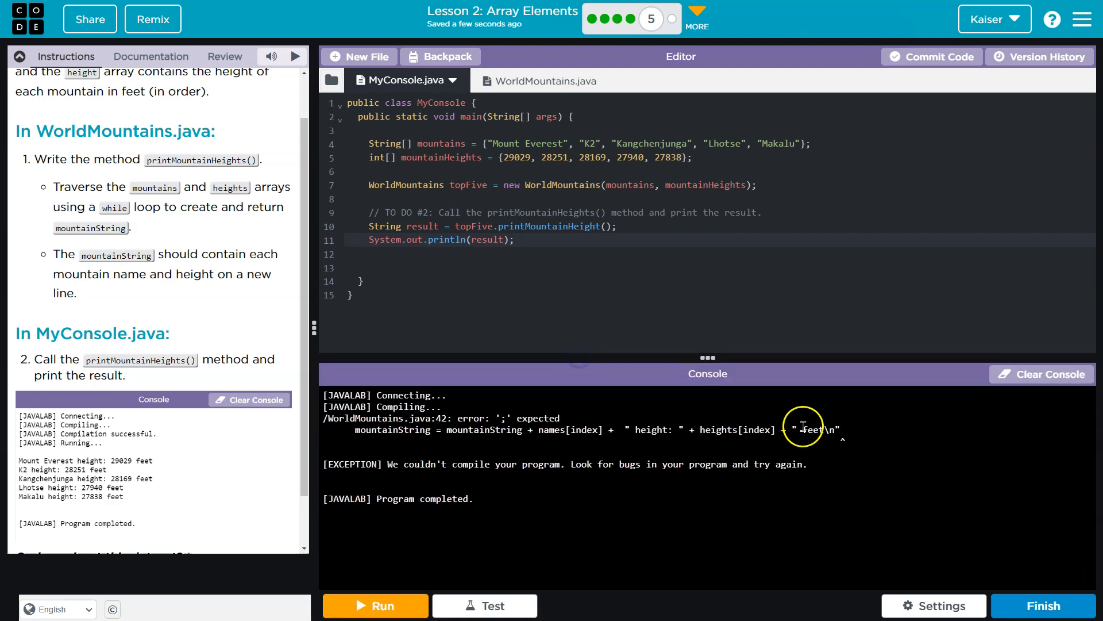
click(546, 80)
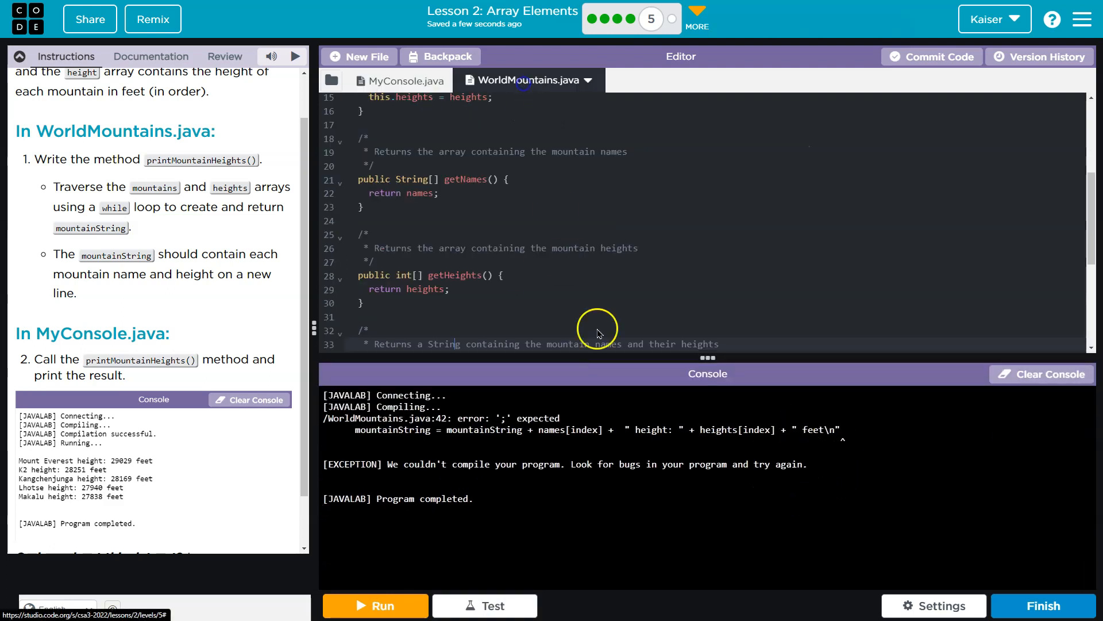
scroll(635, 323, down, 5)
click(875, 246)
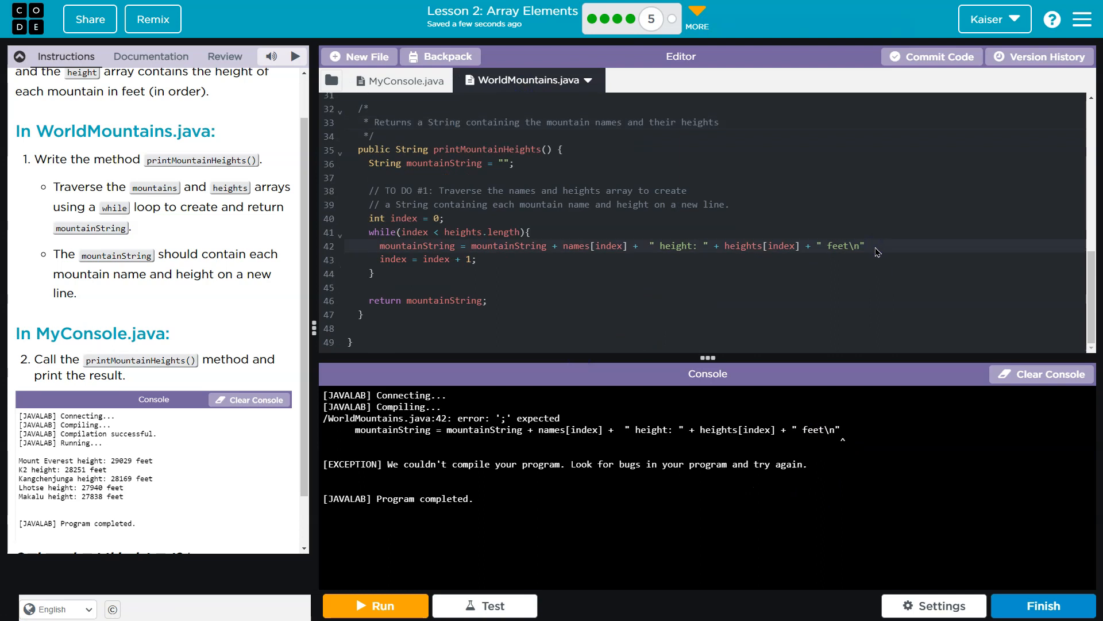
click(375, 605)
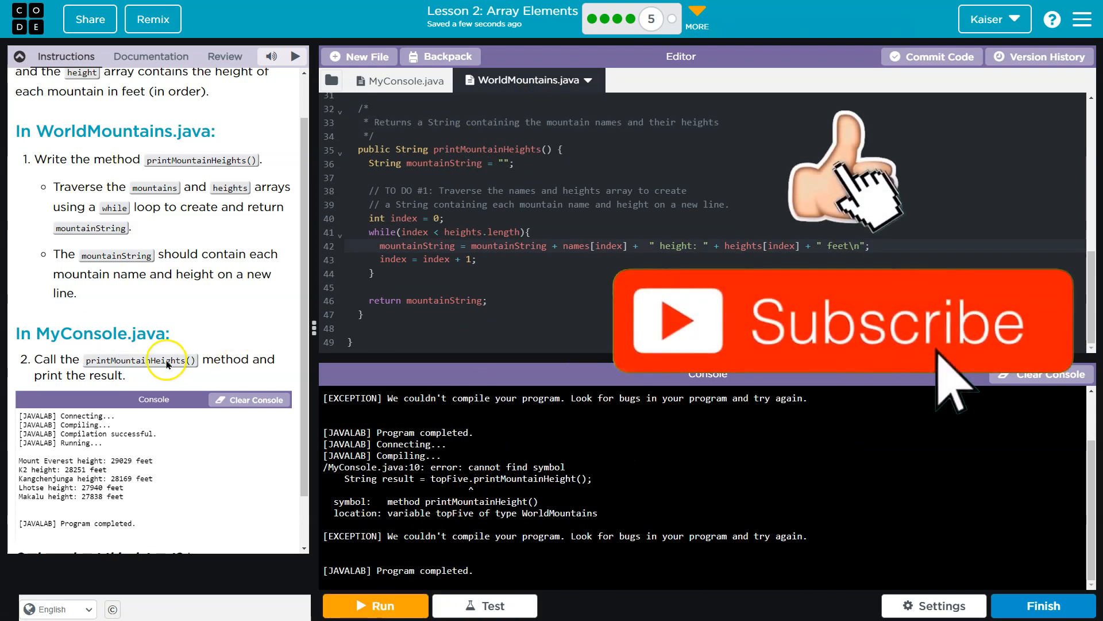
Step: Fix the call to printMountainHeights() in MyConsole.java and run so all five mountains print
click(406, 80)
double_click(517, 227)
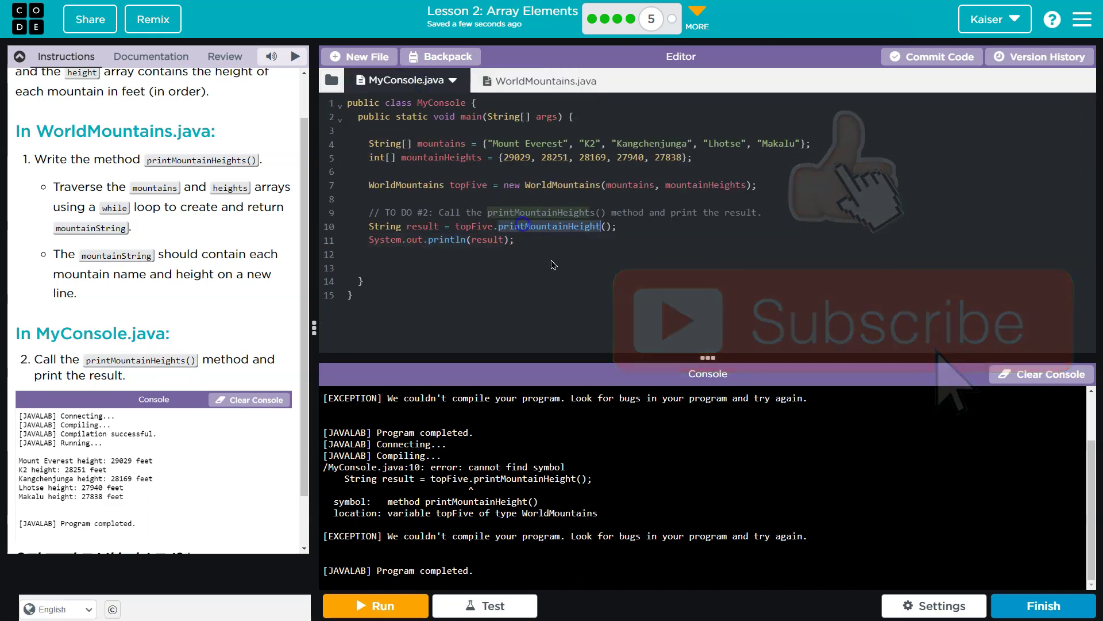
click(602, 225)
text(s)
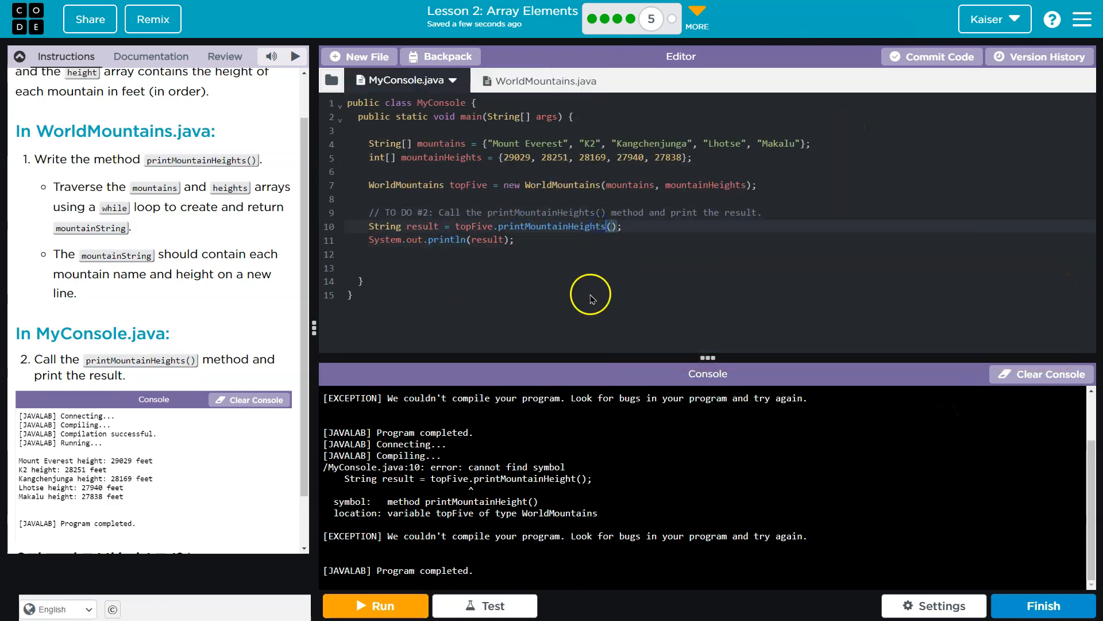
click(383, 605)
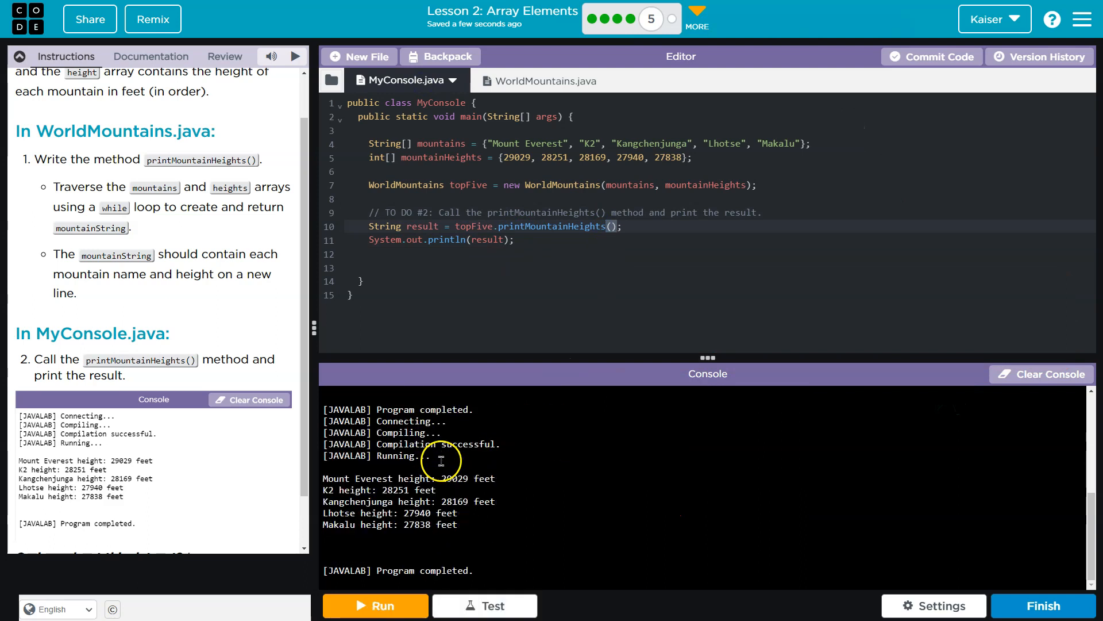